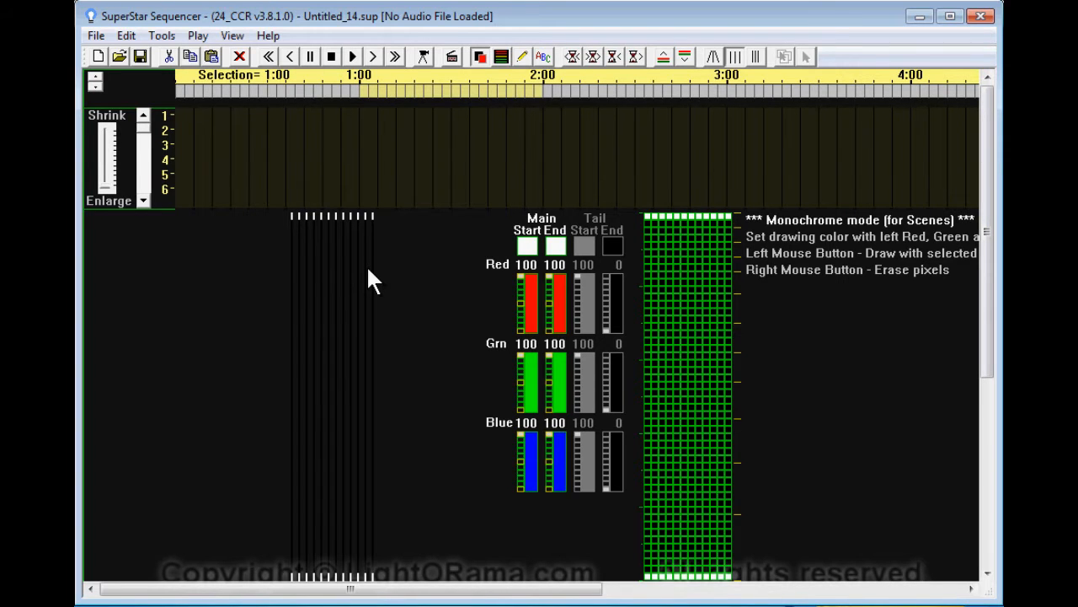
Review the layout settings for the visualization file and CCR mode, and close them without changes.
left_click(162, 35)
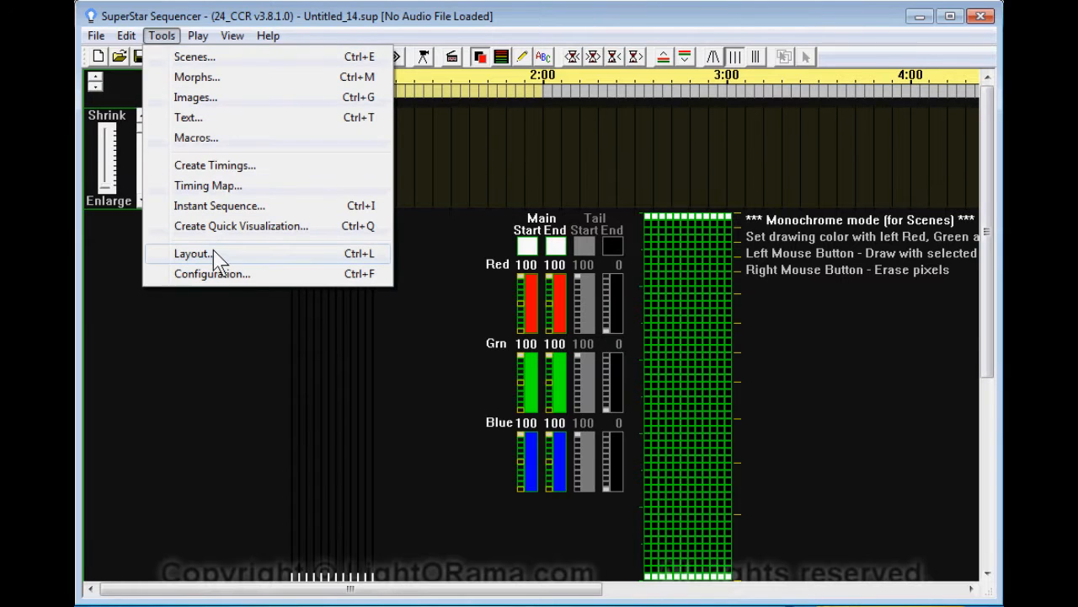
left_click(216, 254)
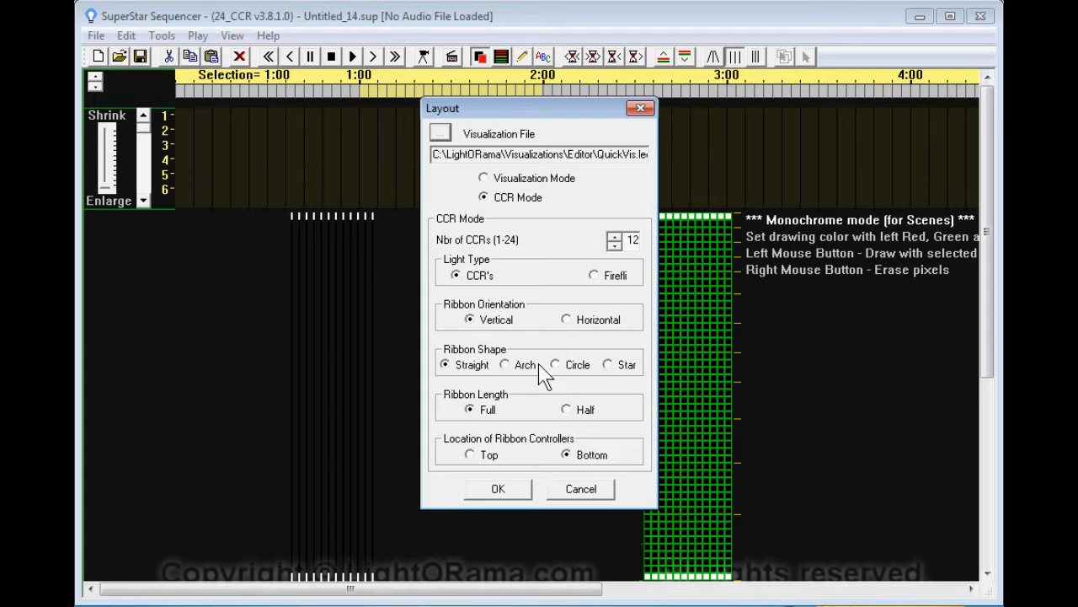
left_click(578, 490)
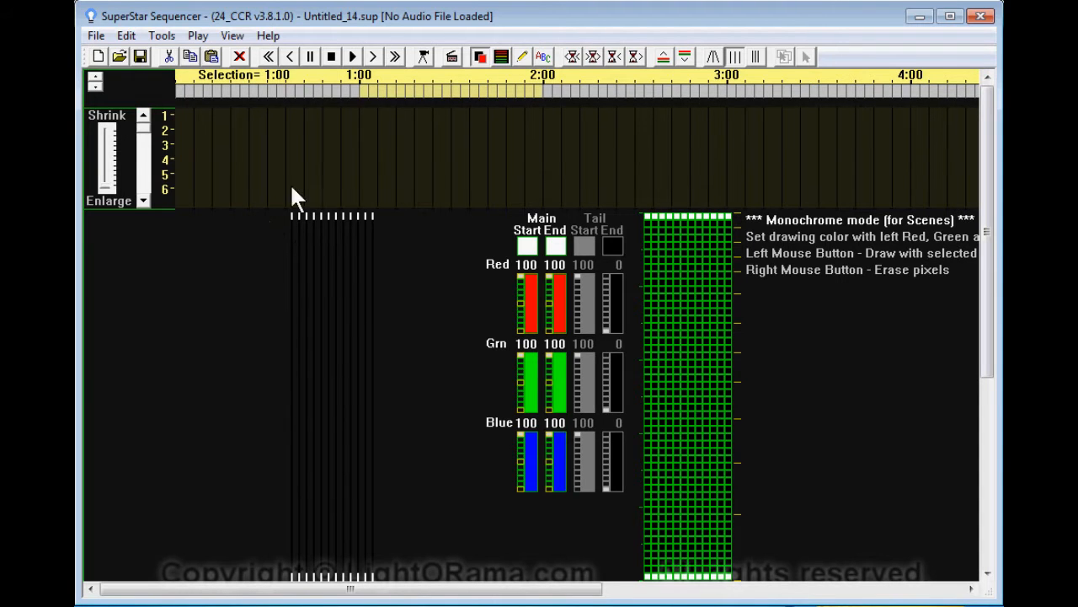
Import the visualization LightStrings.lee from the Samples folder, keeping the horizontal sequencing grid with max length 50.
left_click(96, 37)
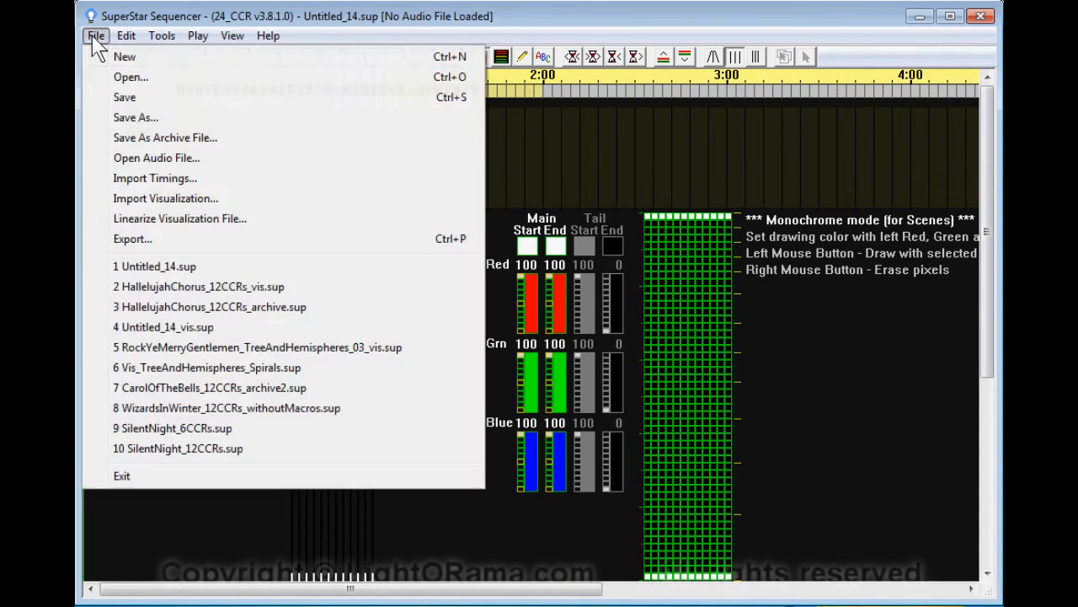
left_click(140, 202)
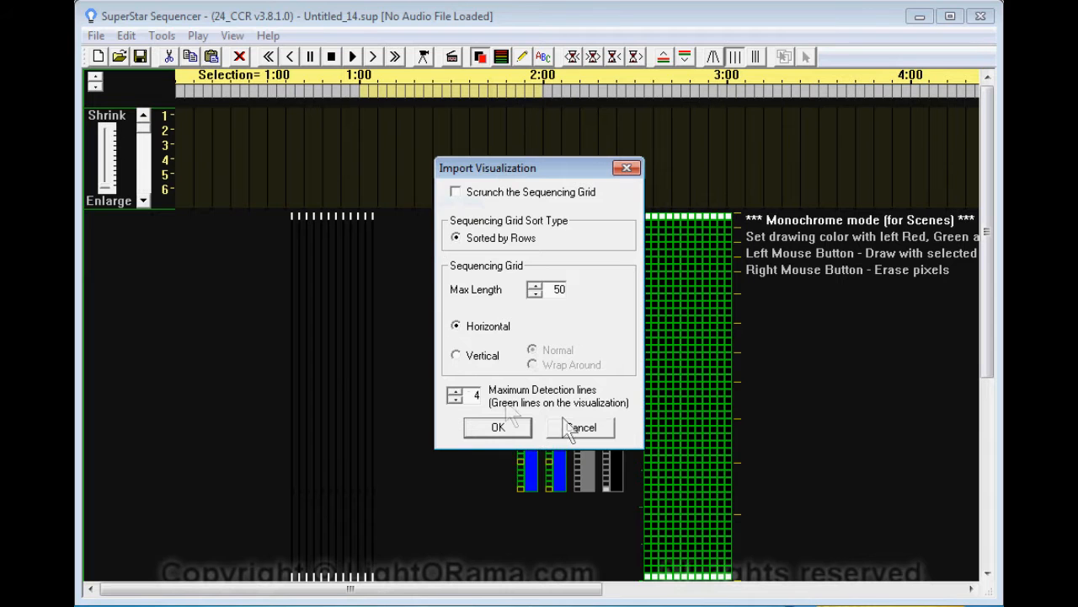
left_click(495, 429)
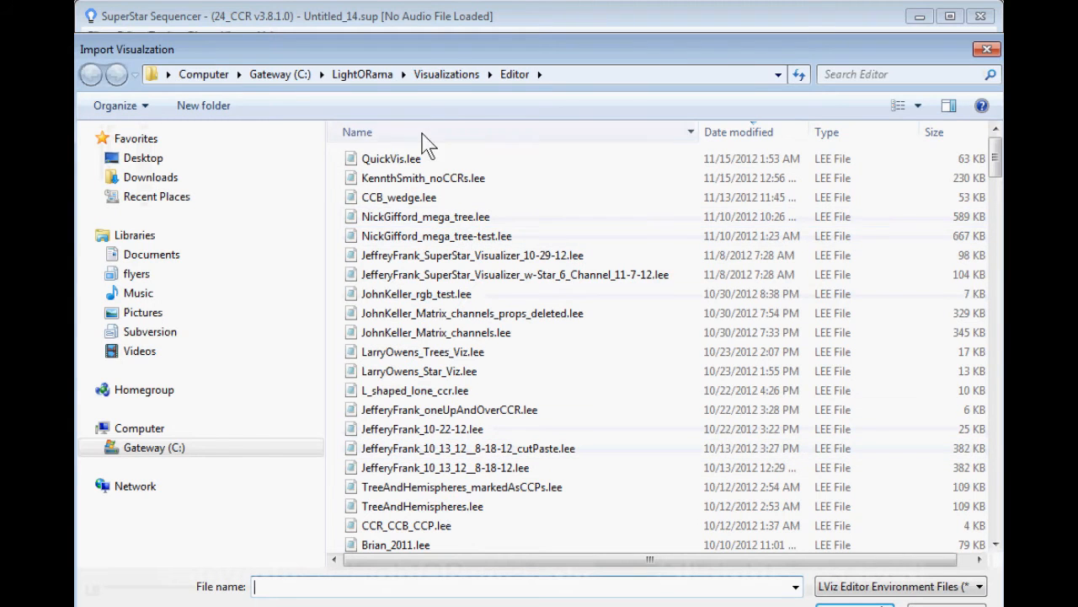
left_click_drag(414, 61, 415, 28)
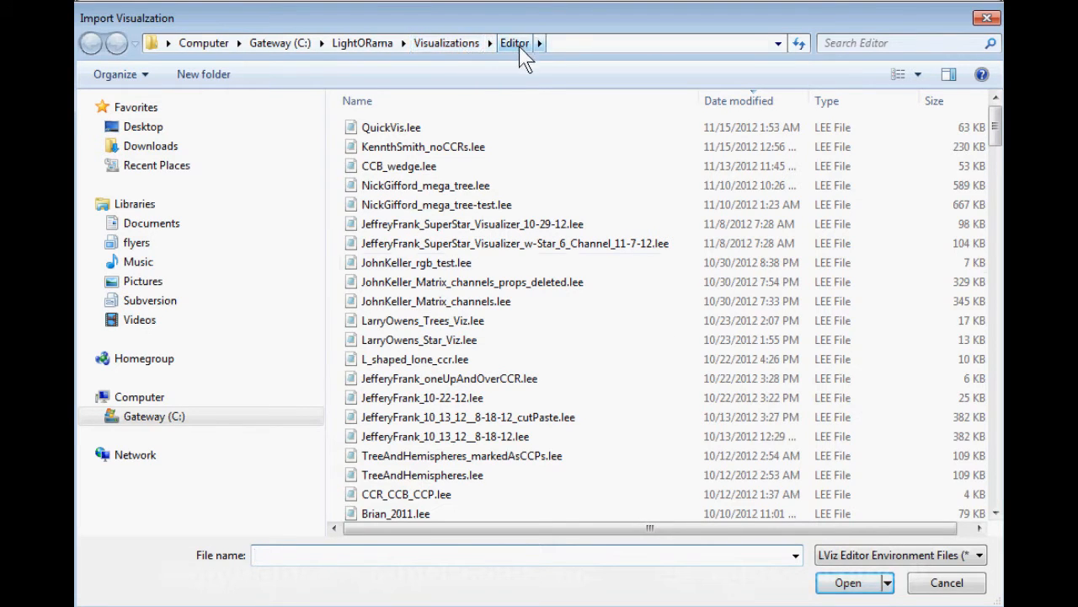
scroll(994, 261, "down", 15)
left_click_drag(995, 261, 994, 474)
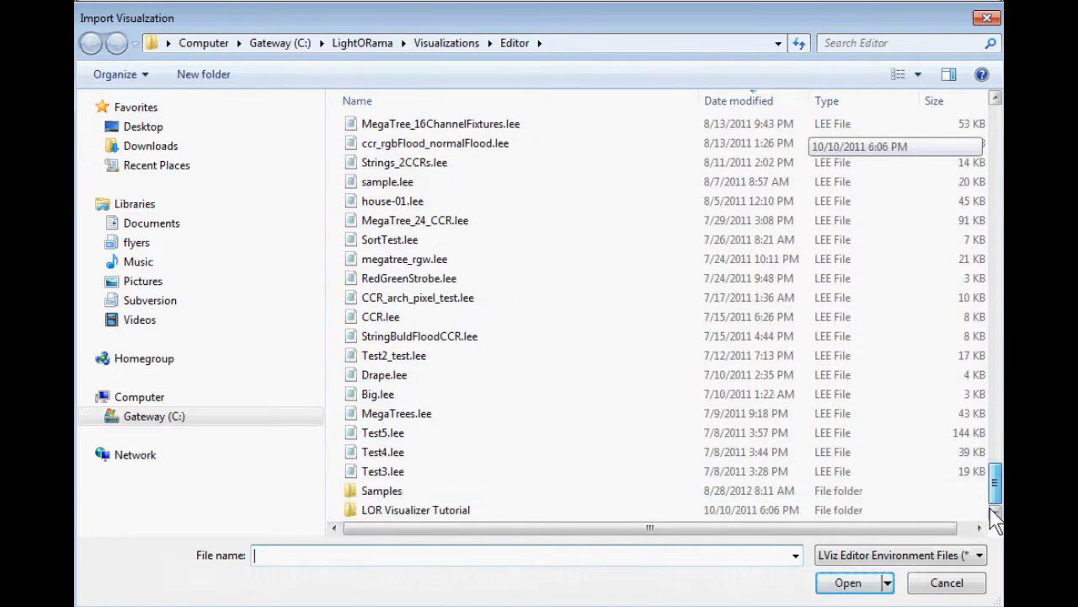
double_click(371, 495)
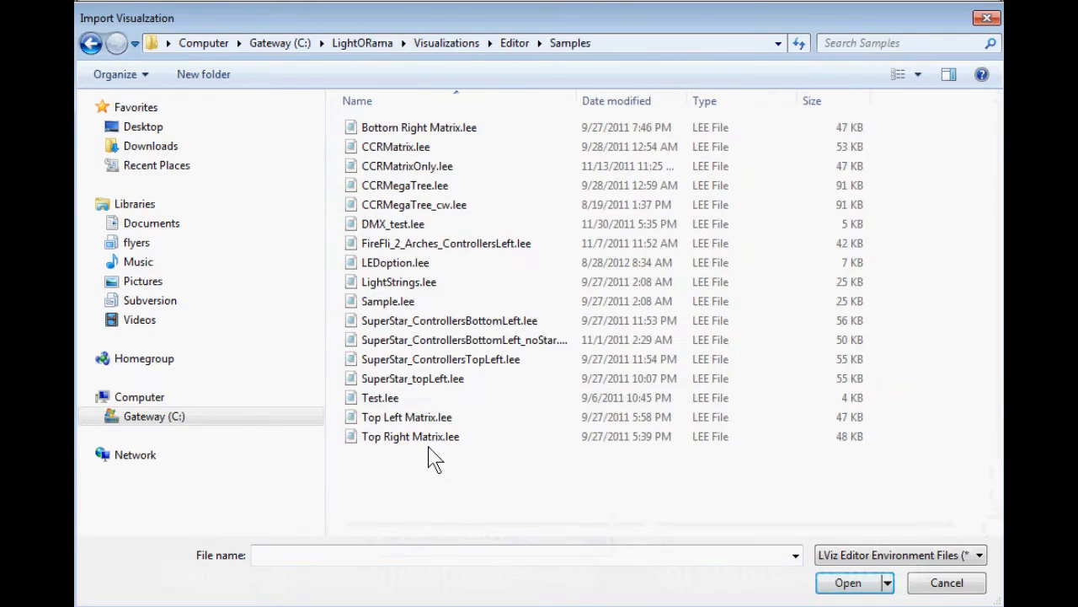
left_click(396, 281)
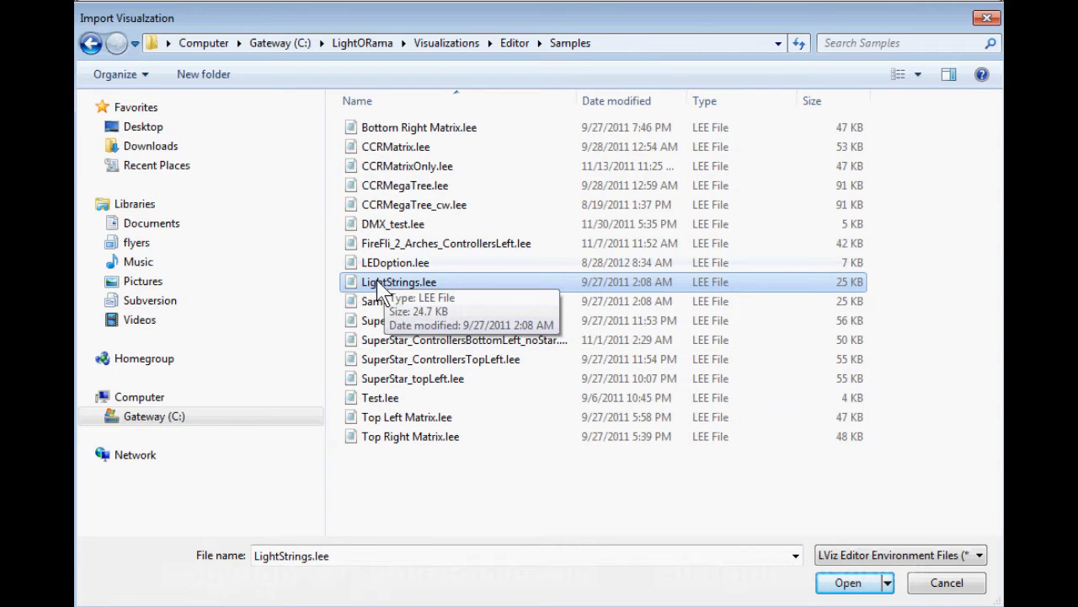
left_click(838, 583)
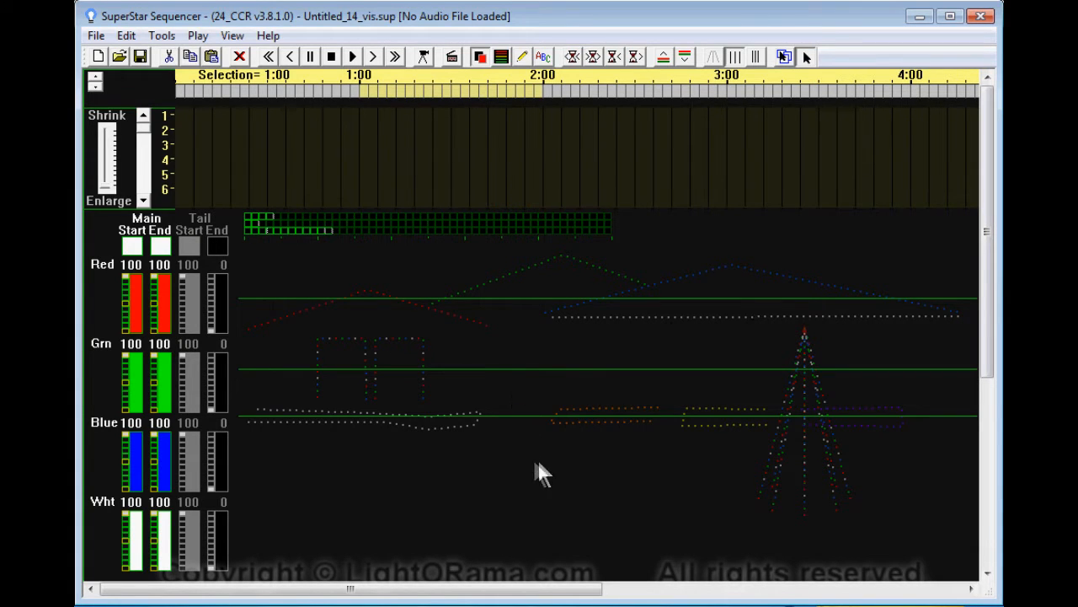
Load HouseOnChristmasStreet.wav for an Instant Sequence and generate the sequence for the whole song.
left_click(172, 40)
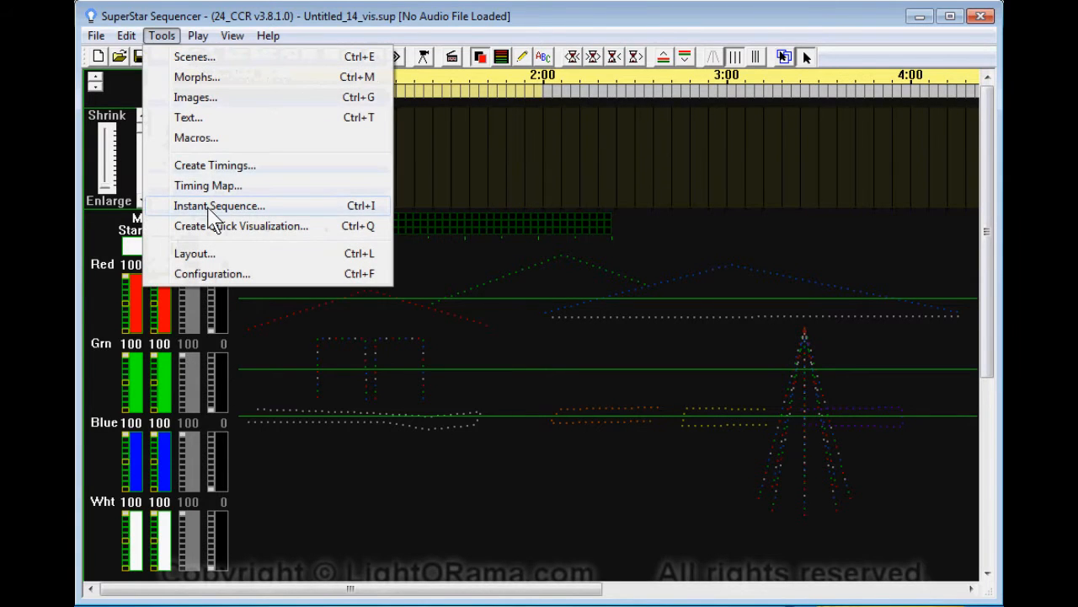
left_click(211, 208)
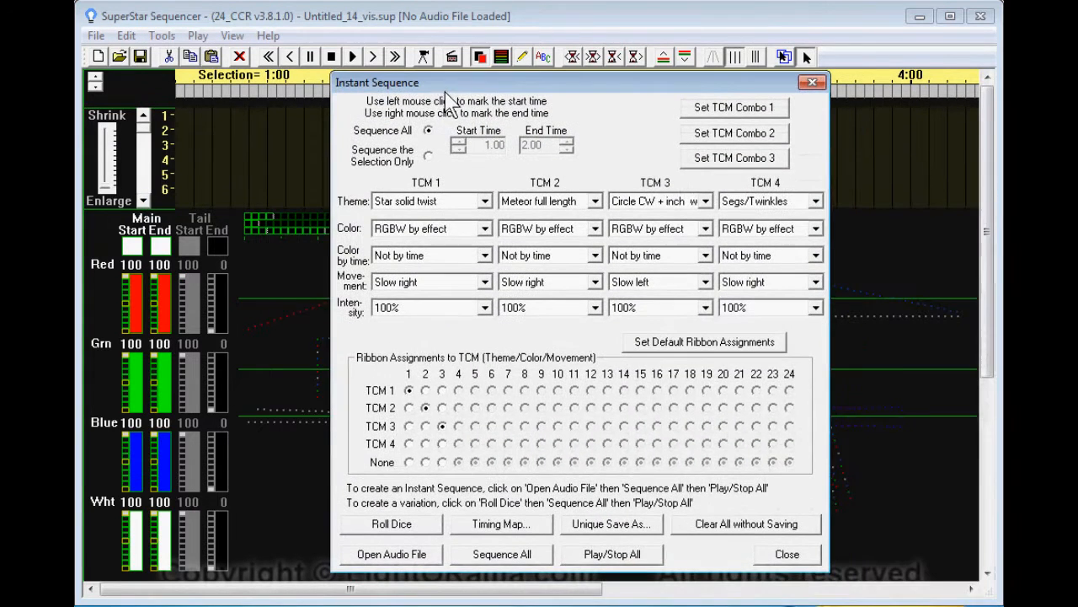
left_click(379, 556)
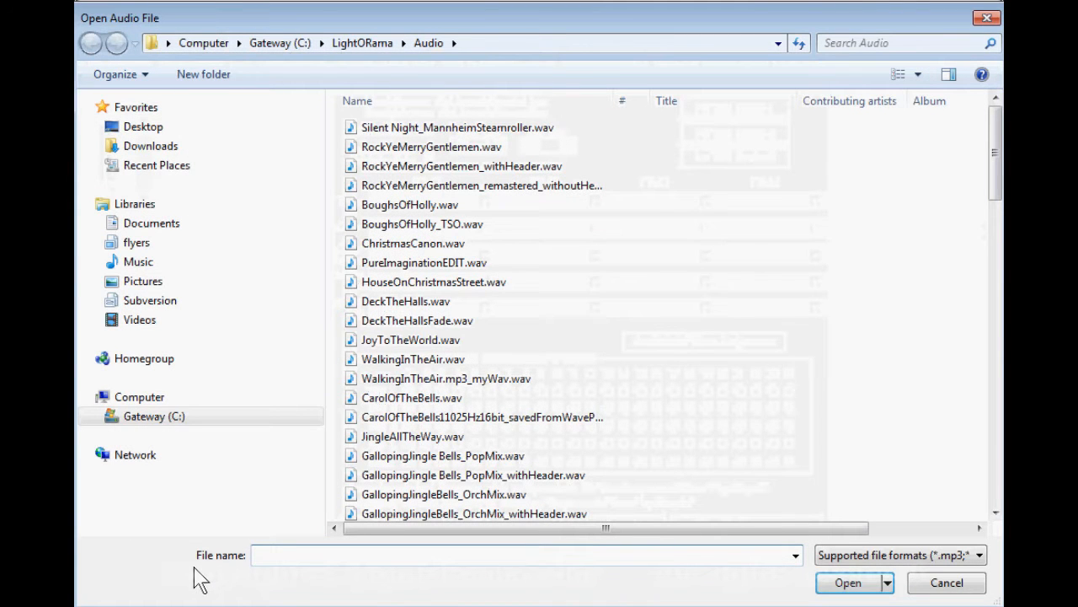
type("hou")
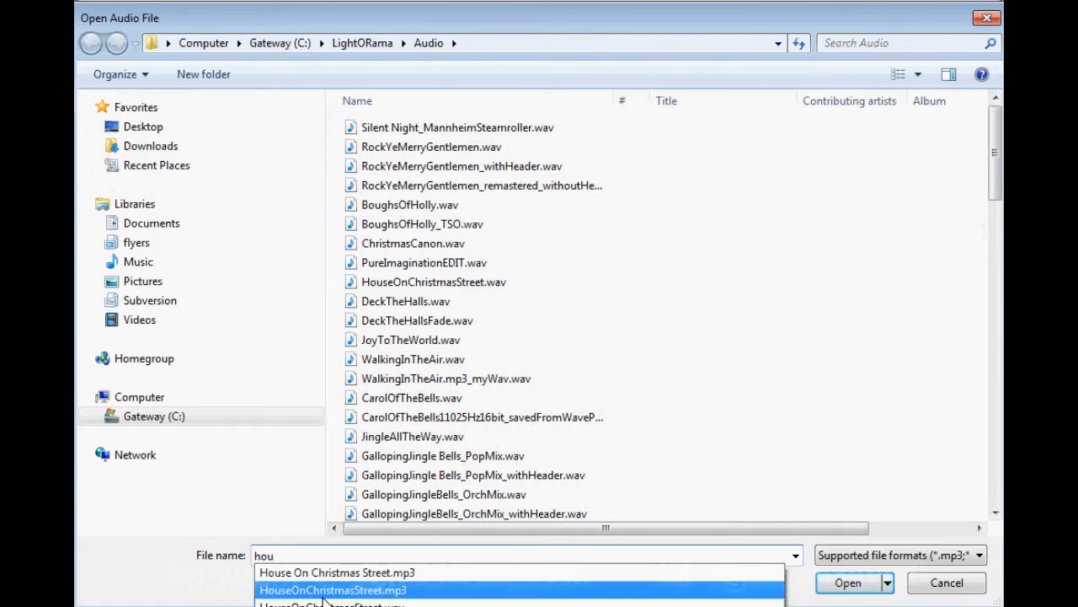
left_click(491, 603)
left_click(848, 583)
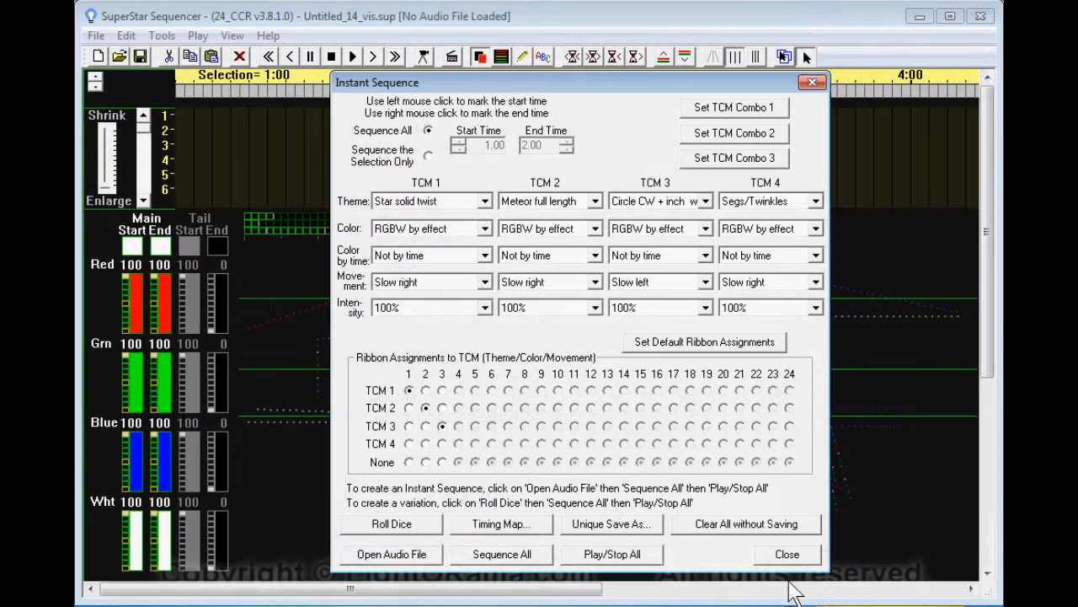
left_click(505, 558)
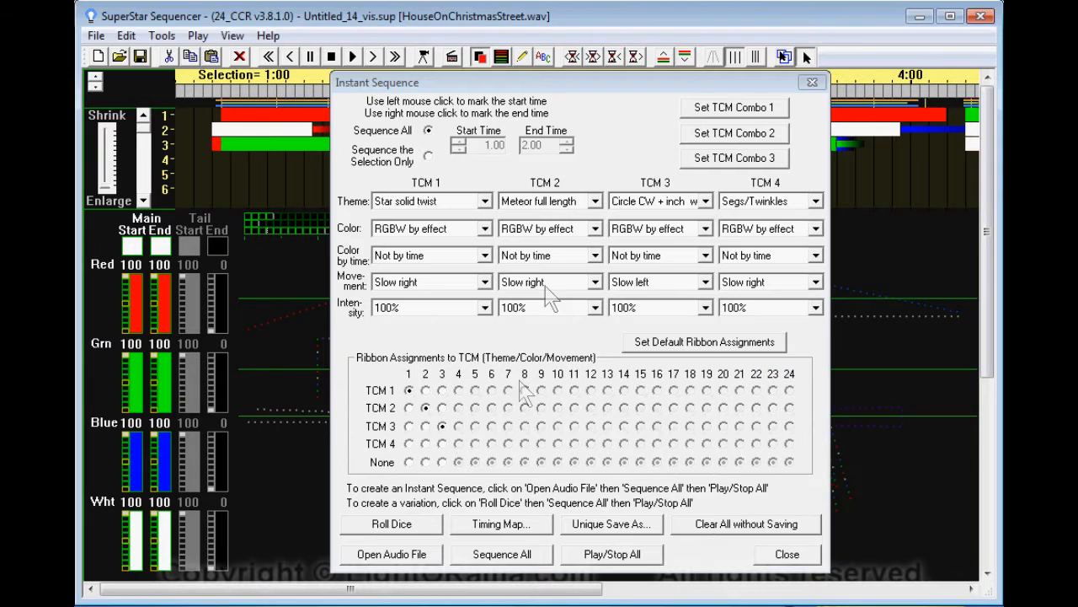
Move the Instant Sequence dialog clear of the visualization, play the generated sequence and stop playback.
left_click_drag(542, 76, 588, 509)
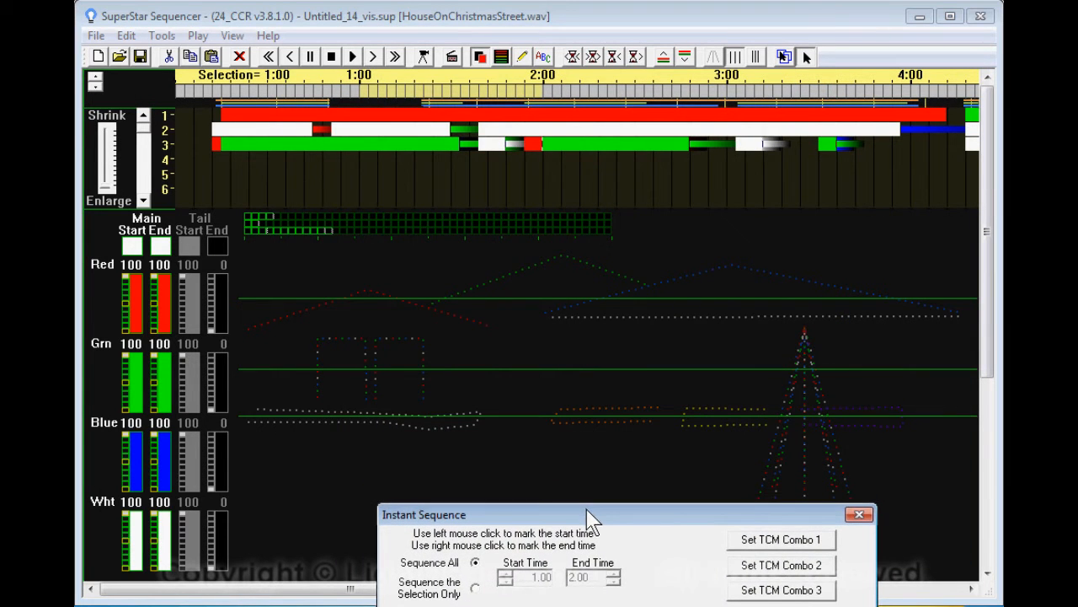
left_click(424, 58)
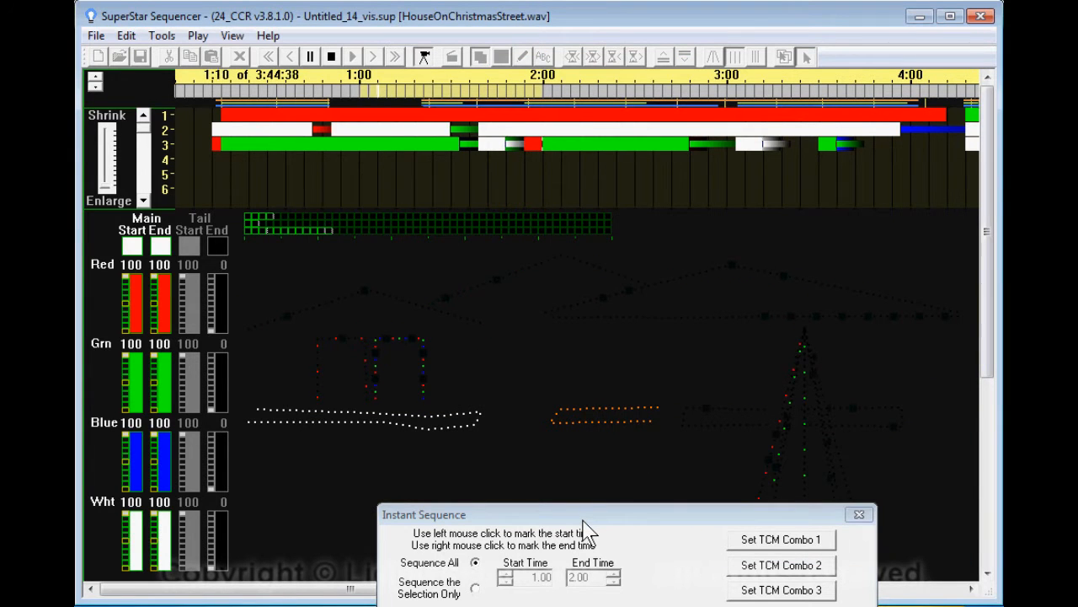
left_click_drag(607, 521, 608, 593)
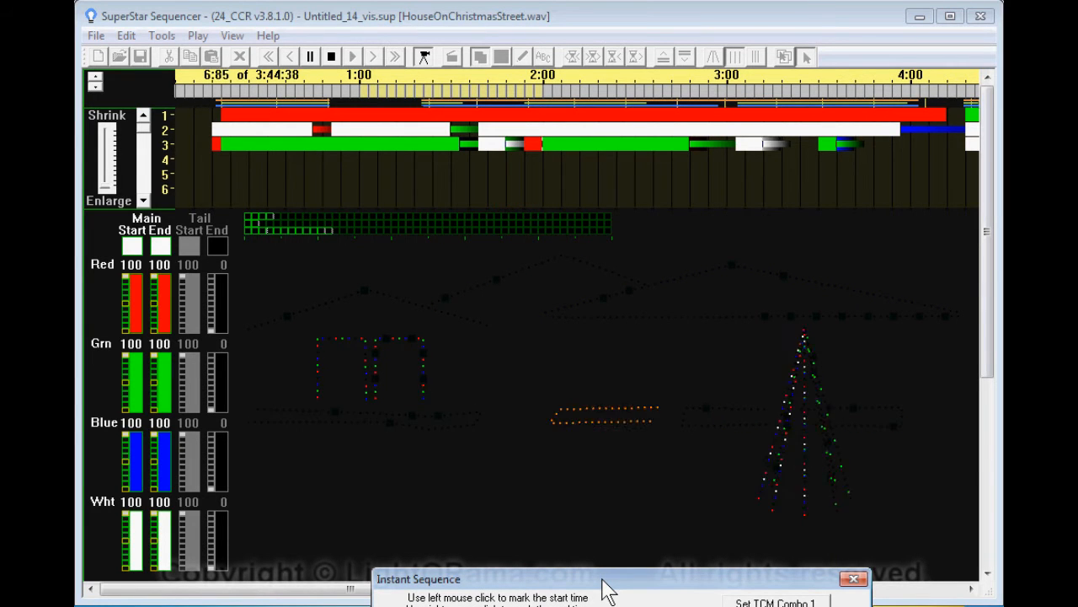
left_click(423, 59)
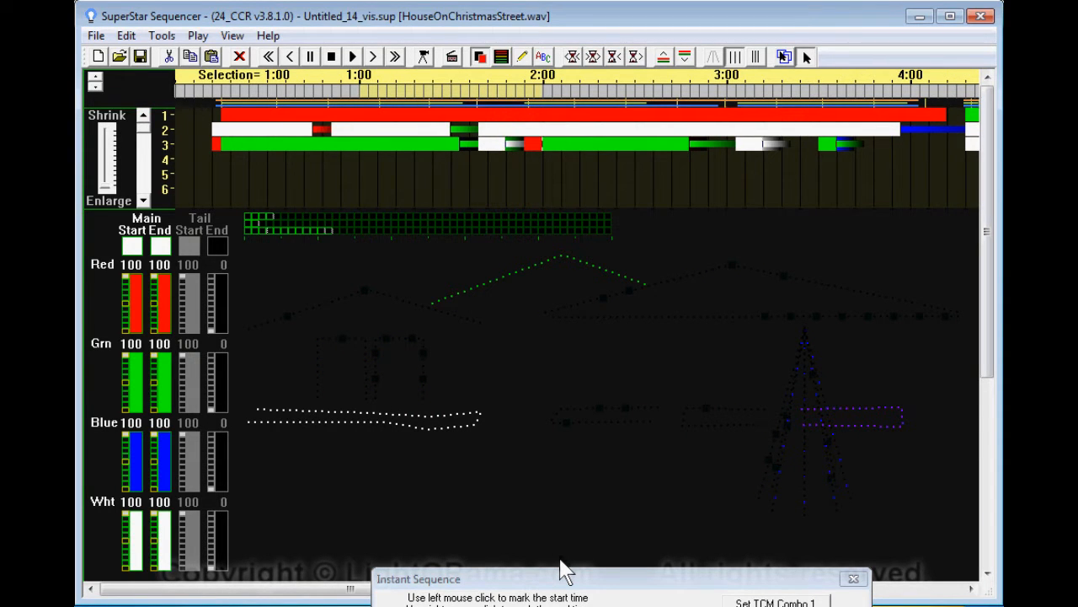
left_click(530, 497)
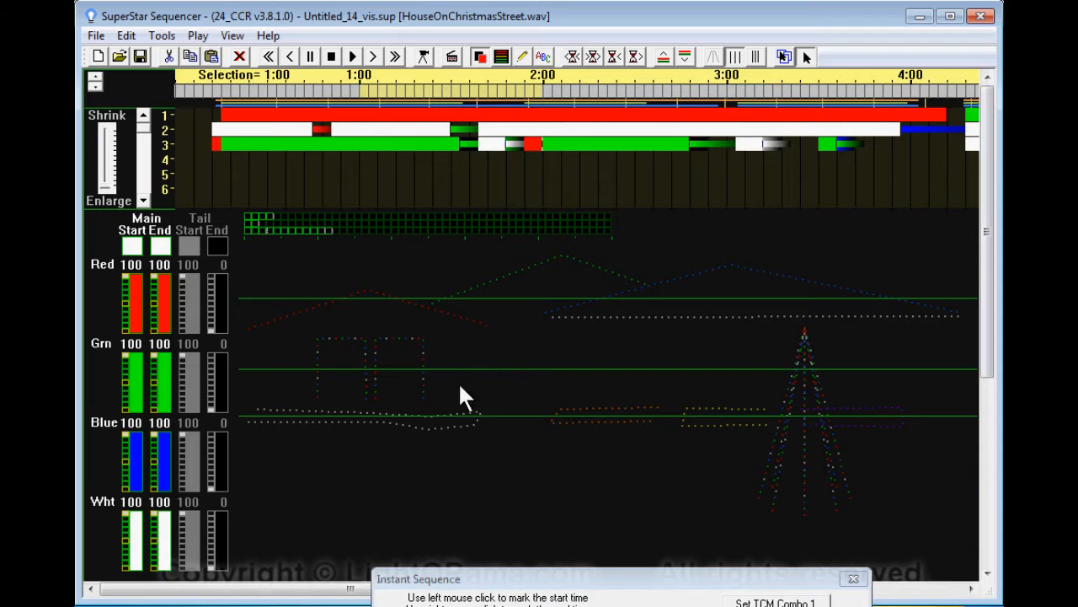
Set up a quick visualization with only LOR controllers 01, 02 and 03 enabled.
left_click(163, 36)
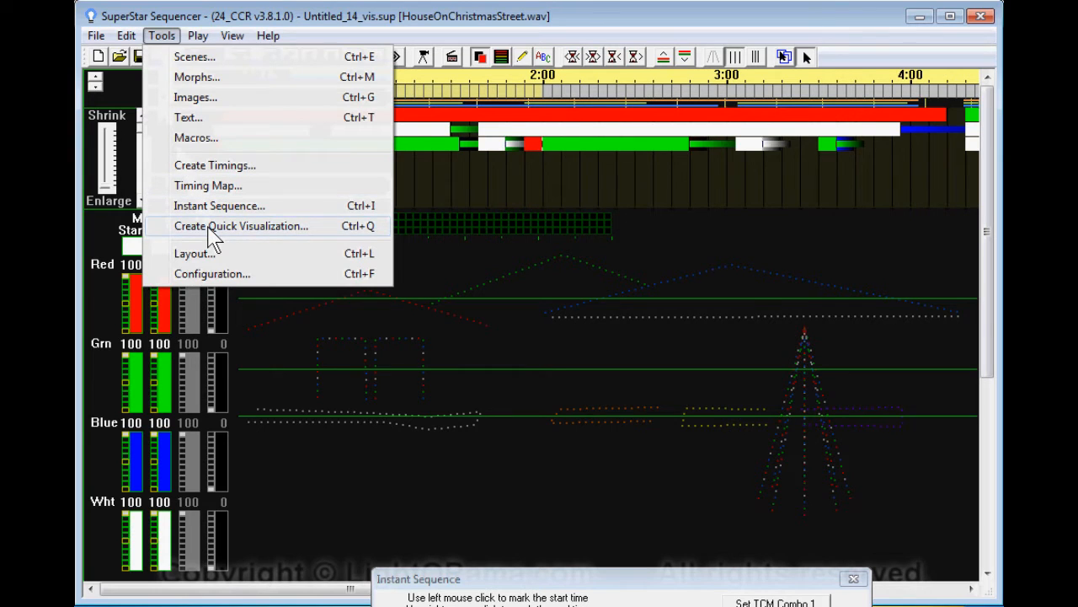
left_click(209, 227)
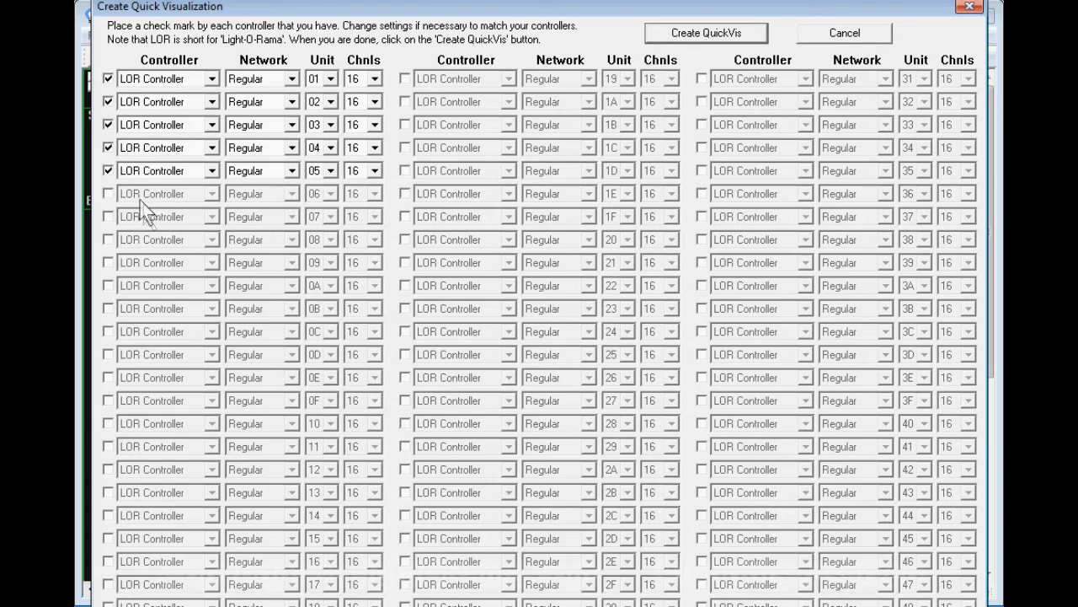
left_click(108, 171)
left_click(107, 148)
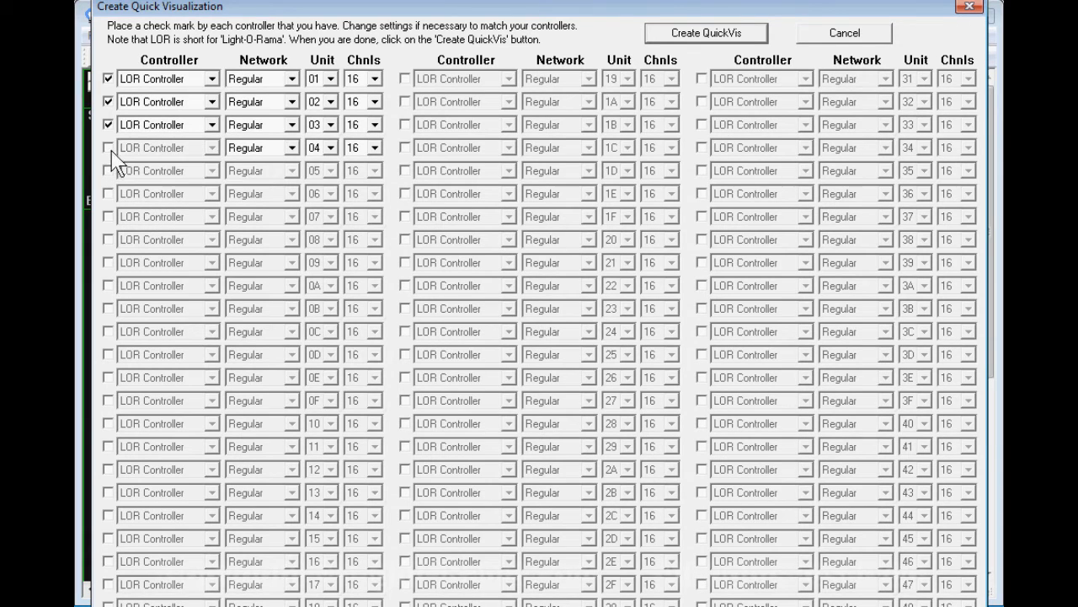
left_click(108, 125)
left_click(107, 102)
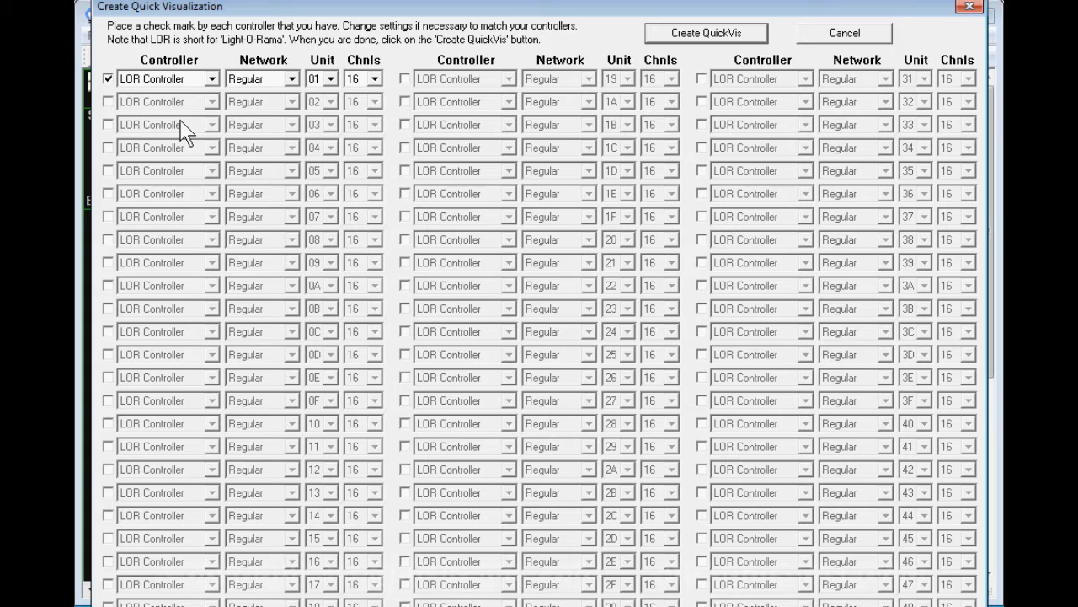
left_click(107, 101)
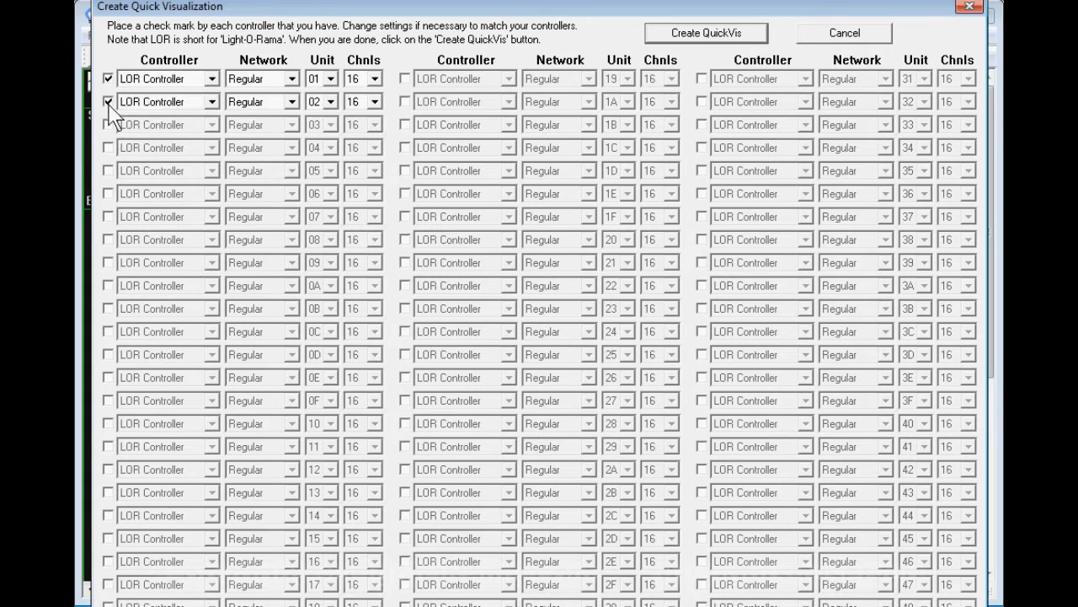
left_click(107, 125)
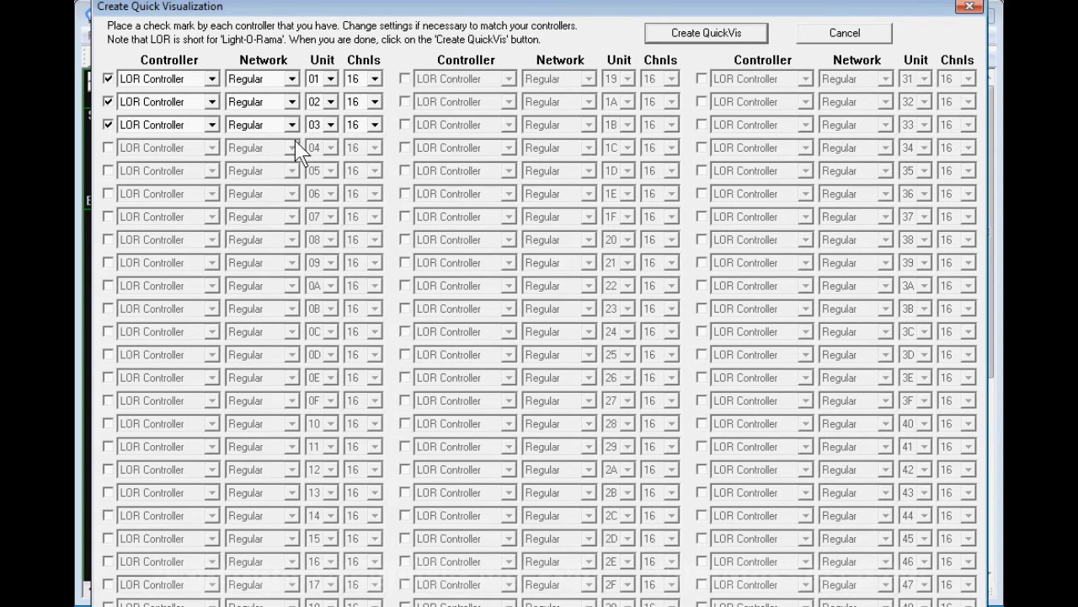
Check the controller type options for unit 02, keep LOR Controller, and create the quick visualization.
left_click(213, 102)
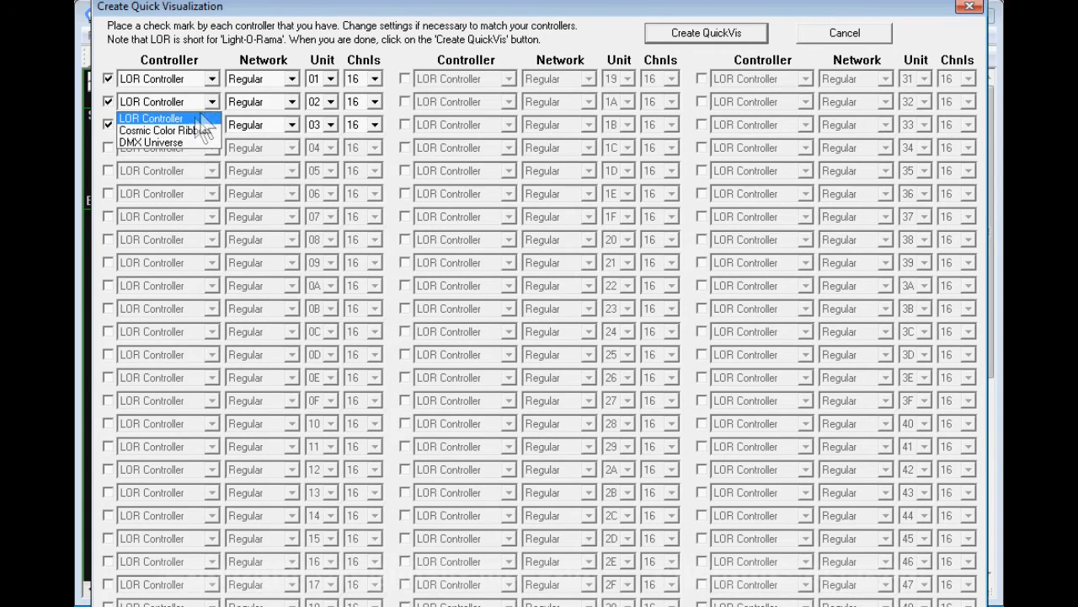
left_click(215, 105)
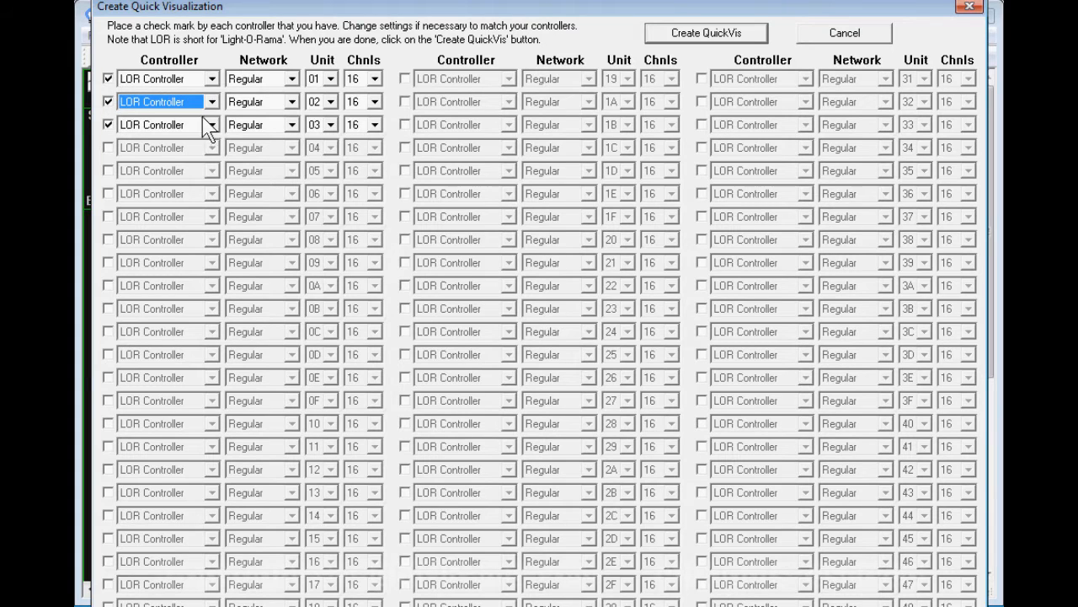
left_click(704, 34)
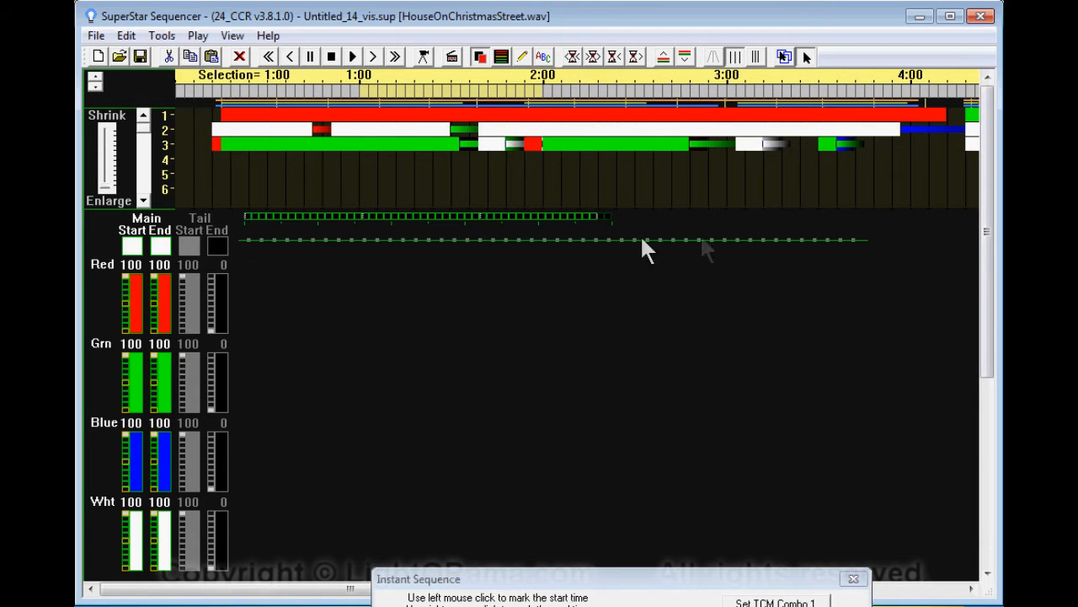
Regenerate the instant sequence for the whole song on the quick visualization and move the dialog clear of the grid.
left_click(251, 214)
left_click(621, 576)
left_click_drag(624, 581, 614, 81)
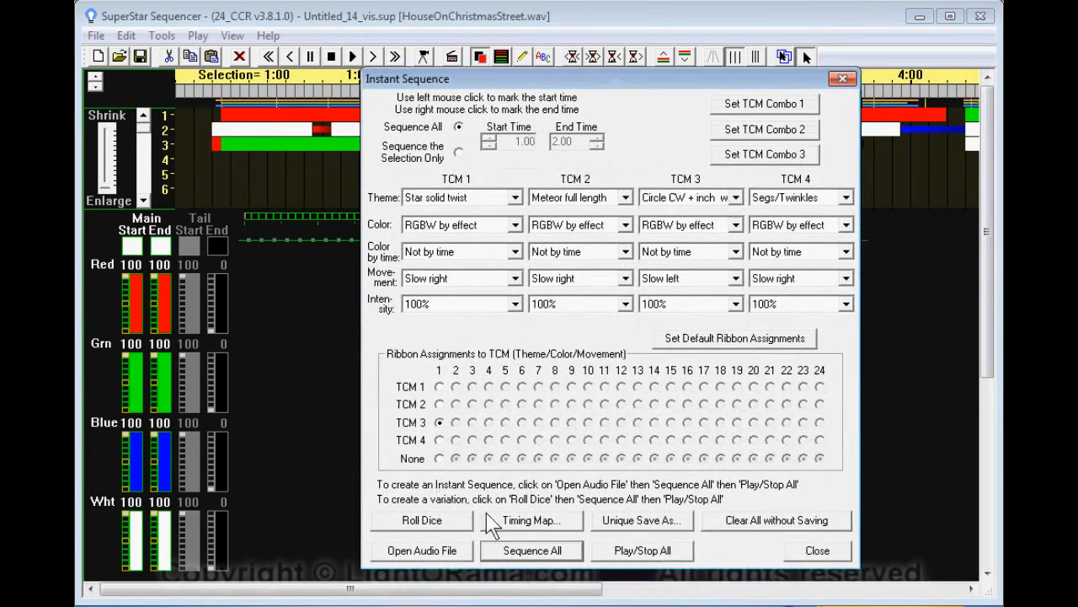
left_click(524, 555)
left_click(604, 381)
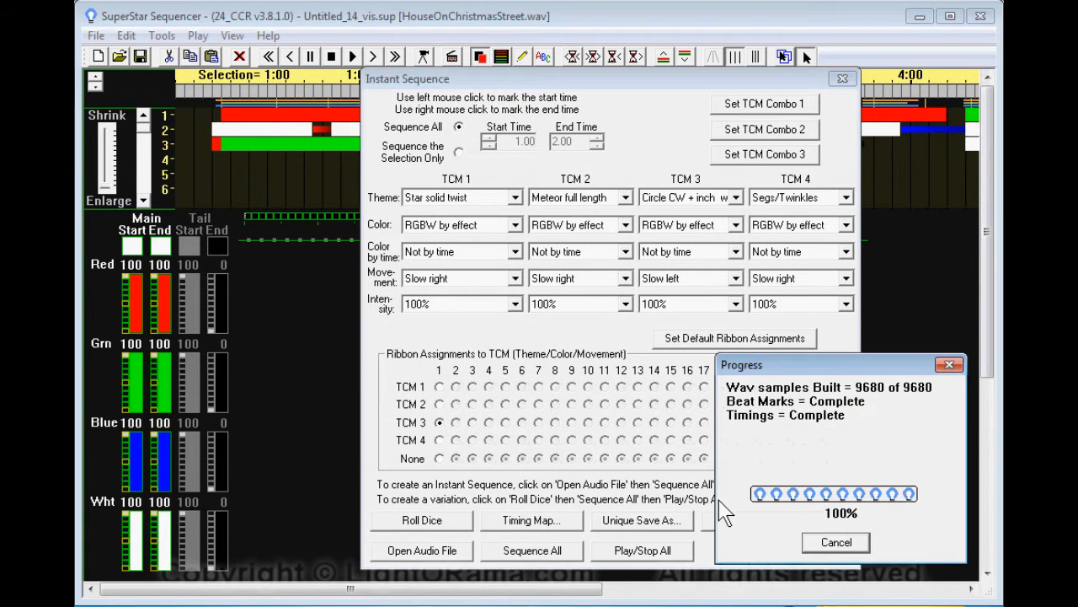
left_click(687, 384)
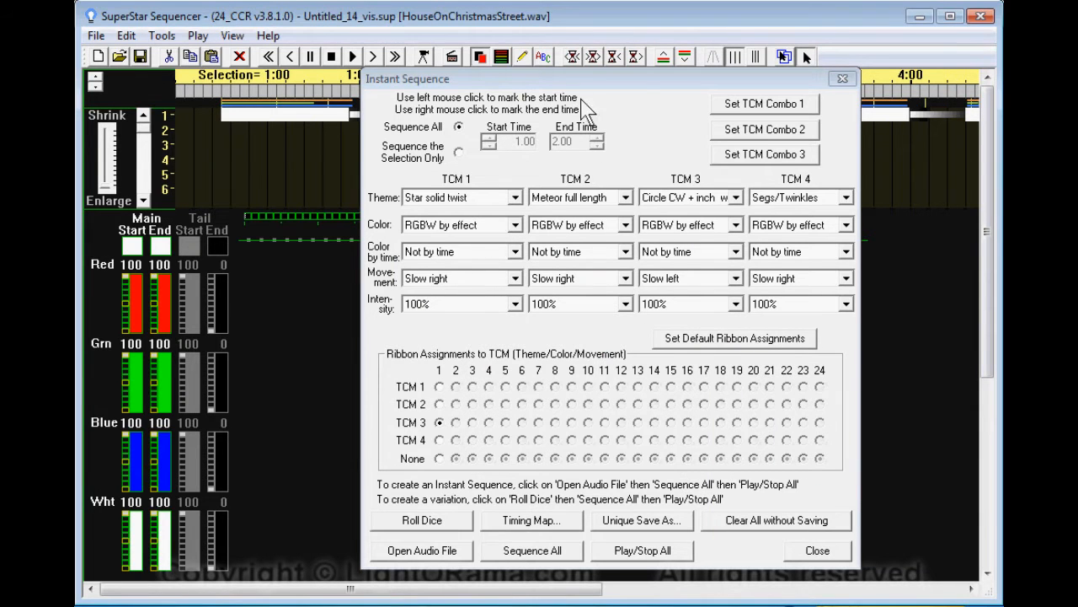
left_click_drag(578, 84, 592, 563)
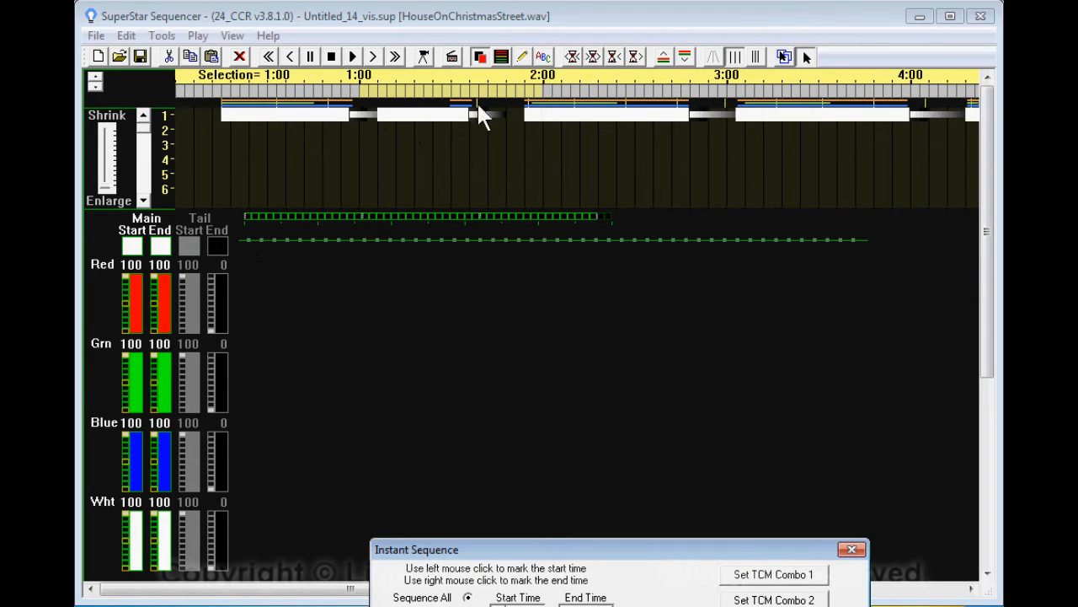
Play the regenerated sequence on the quick visualization and stop playback.
left_click(424, 57)
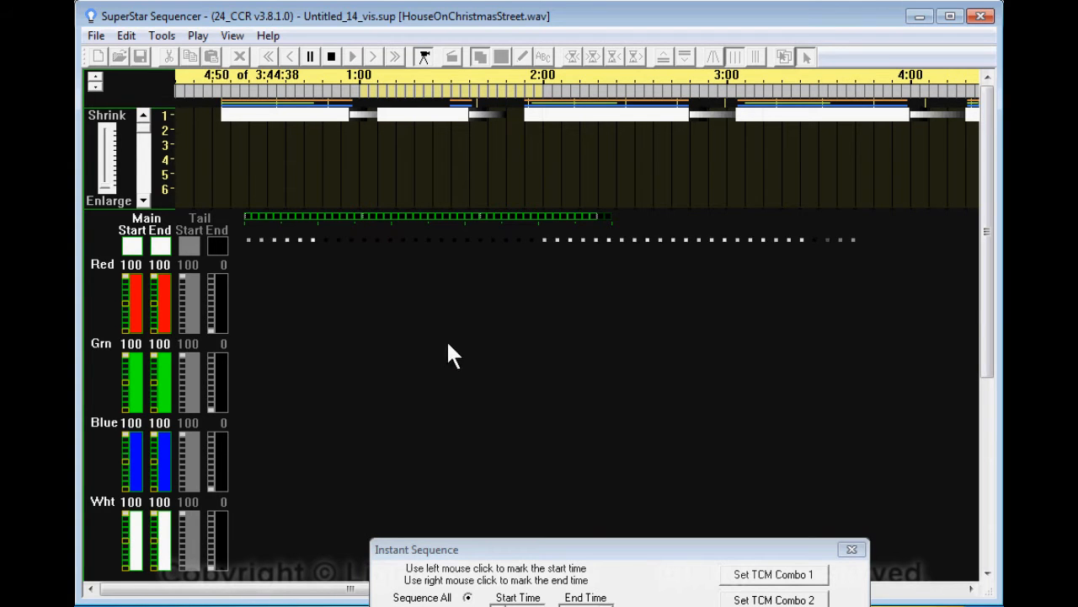
left_click(420, 57)
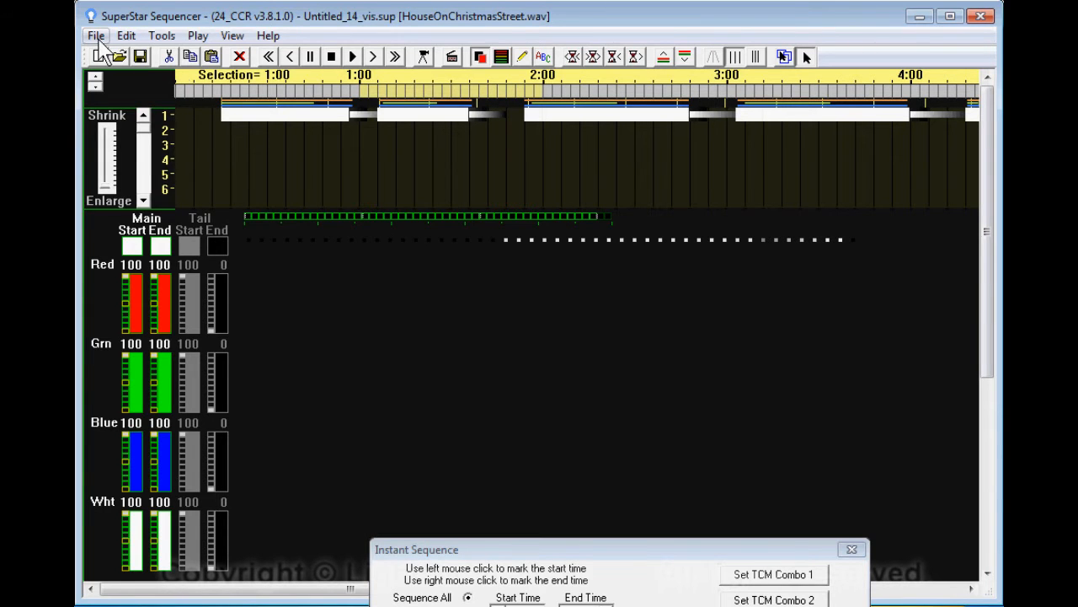
Save the sequence under the name QuickVisSample.sup in the Sequences folder, replacing the existing file.
left_click(98, 38)
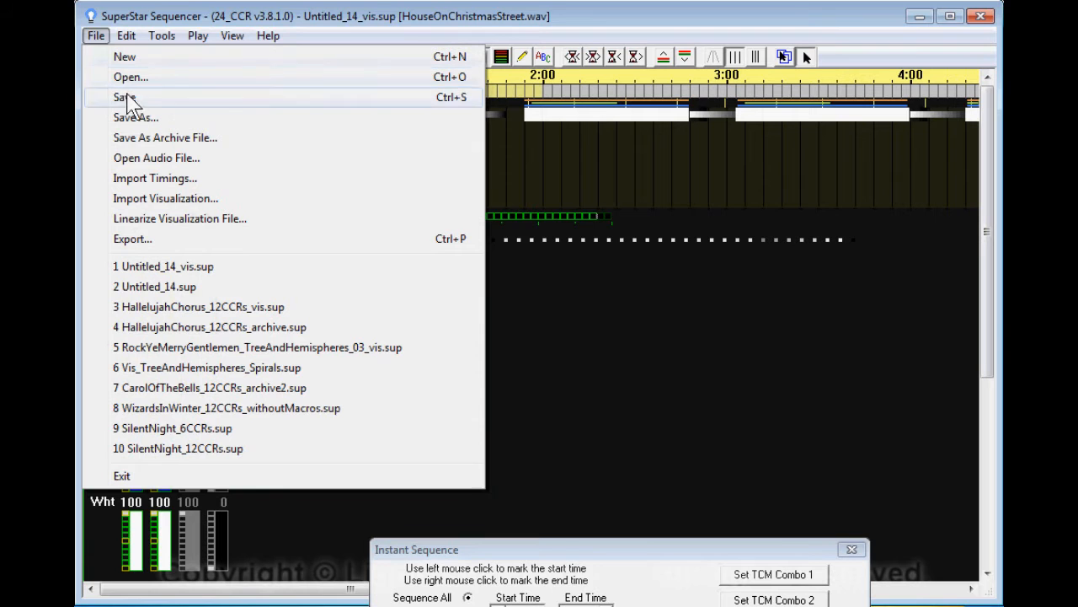
left_click(148, 121)
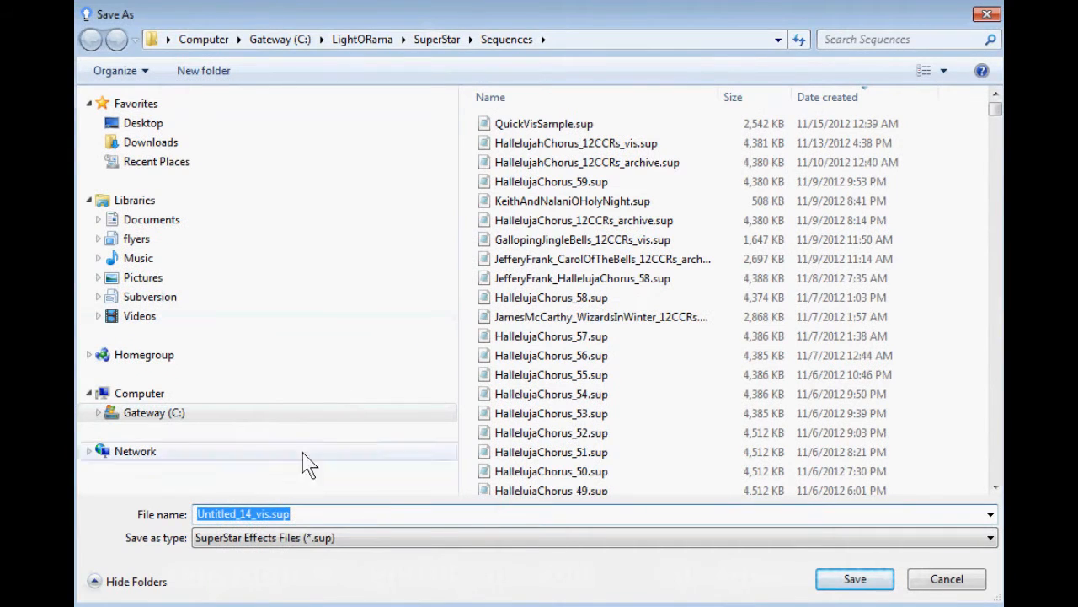
left_click(211, 513)
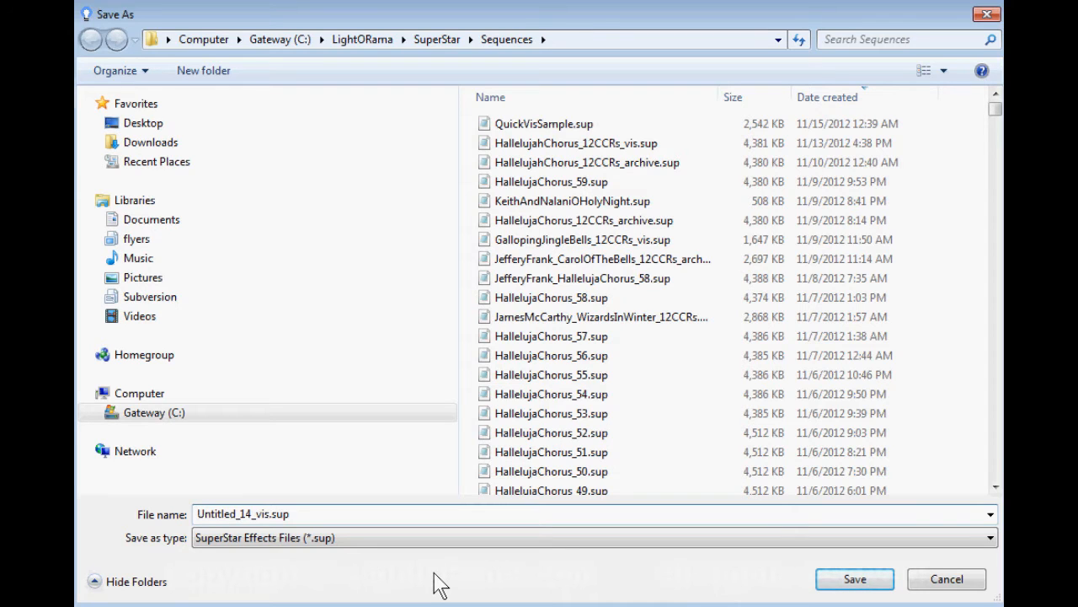
type("QuickVis")
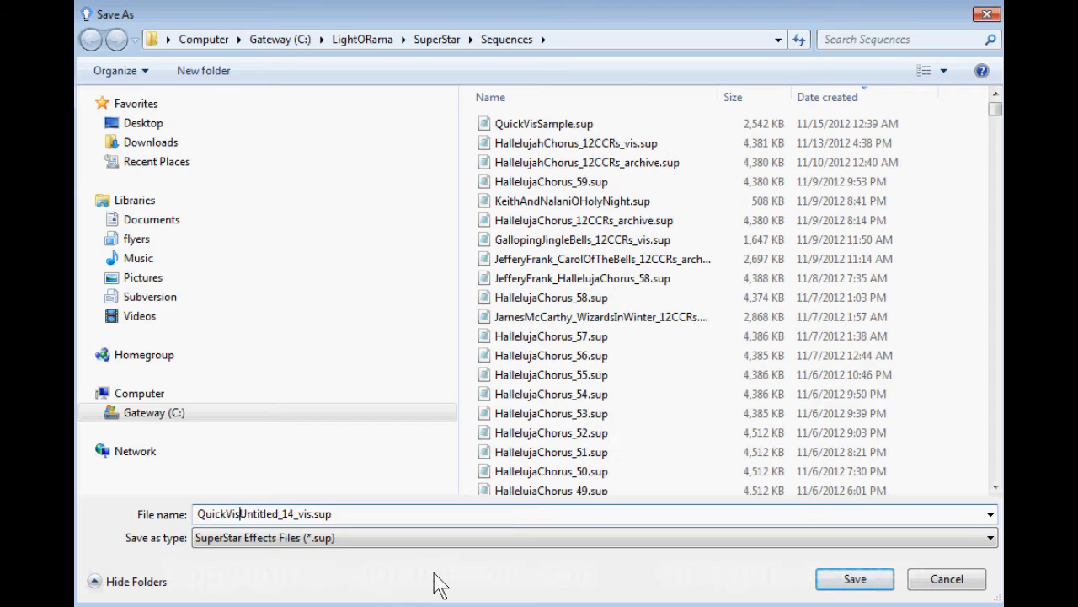
type("S")
type("ample")
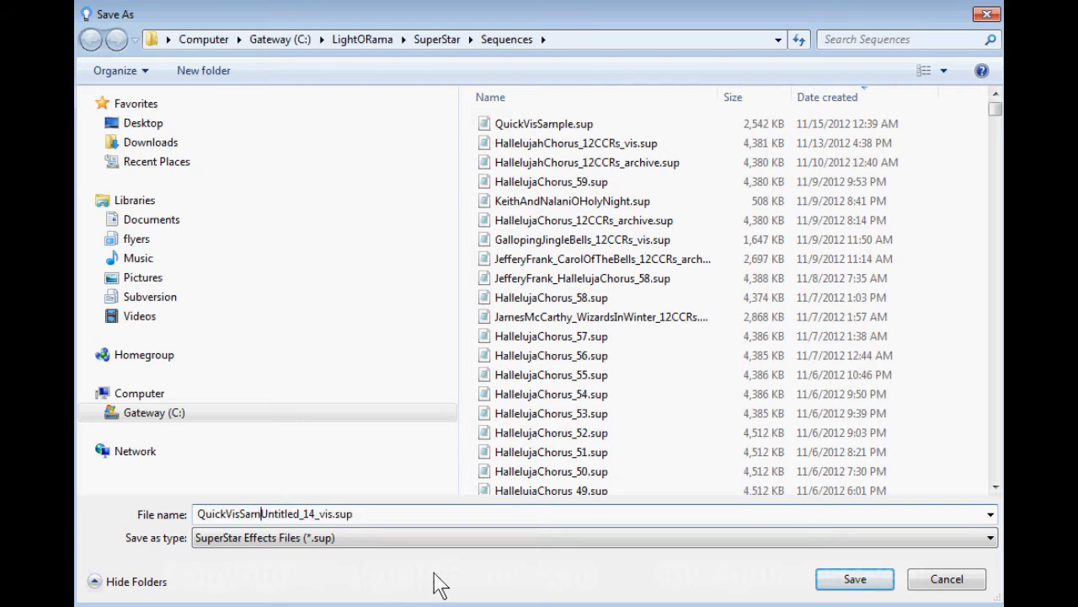
key("Delete")
key("Delete")
key("Delete")
key("Delete")
key("Delete")
key("Delete")
key("Delete")
key("Delete")
key("Delete")
key("Delete")
key("Delete")
key("Delete")
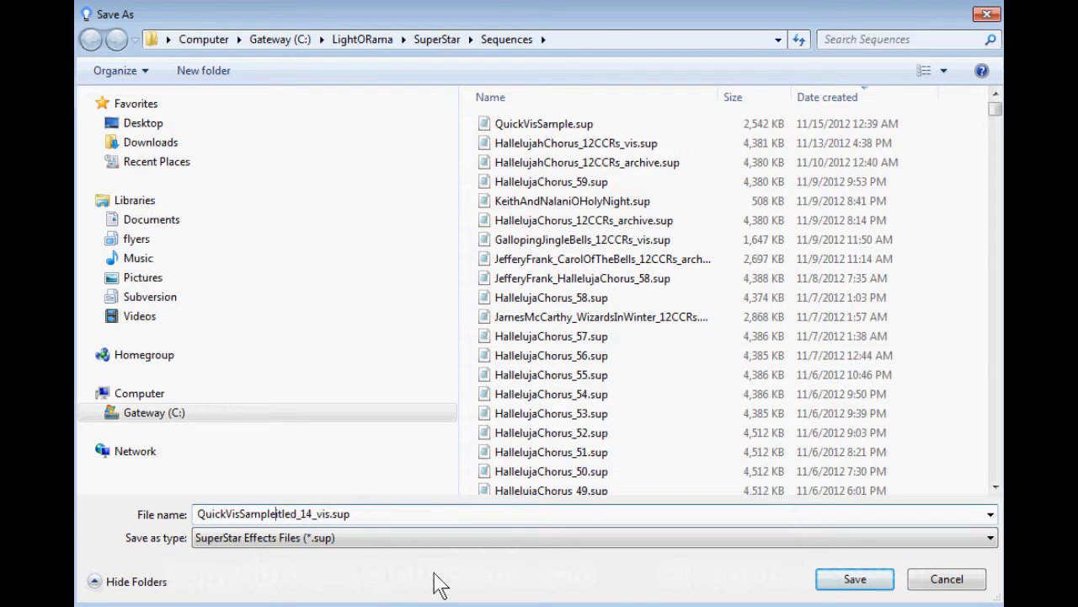
key("Delete")
key("Delete")
key("Delete")
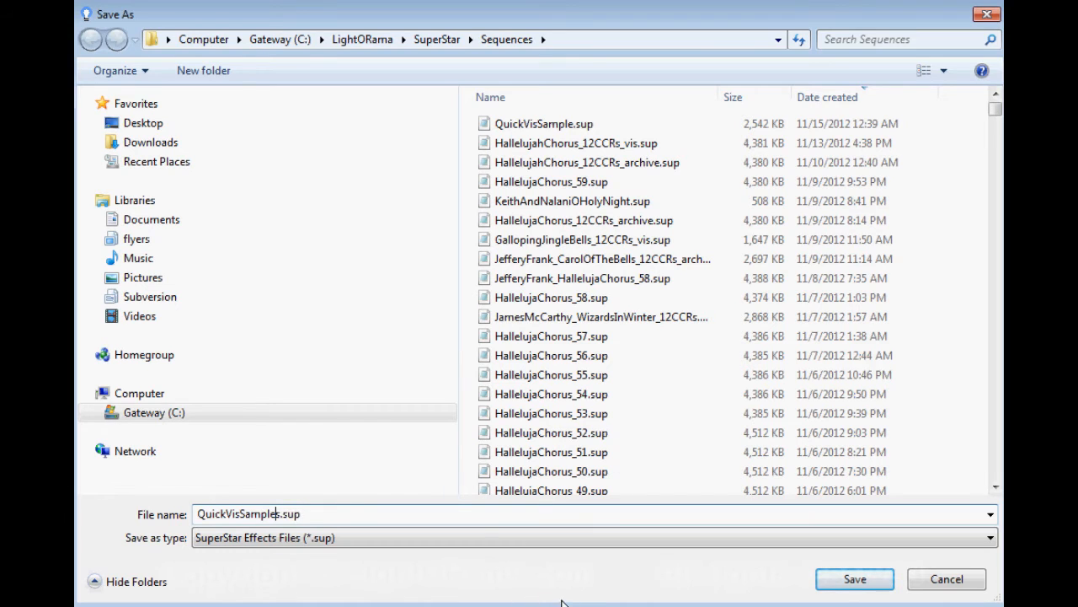
left_click(851, 579)
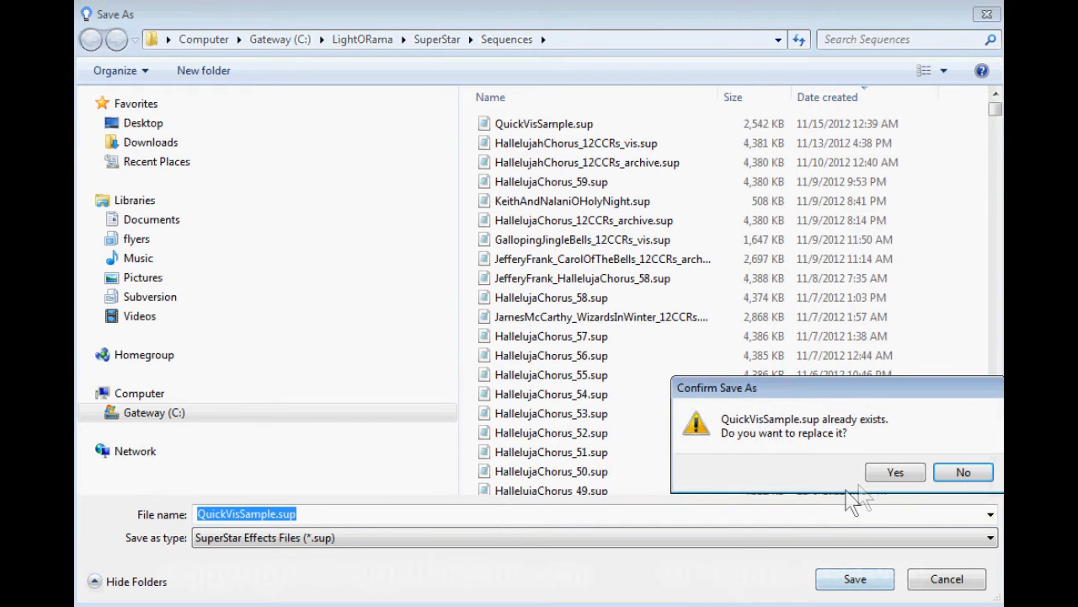
left_click(883, 475)
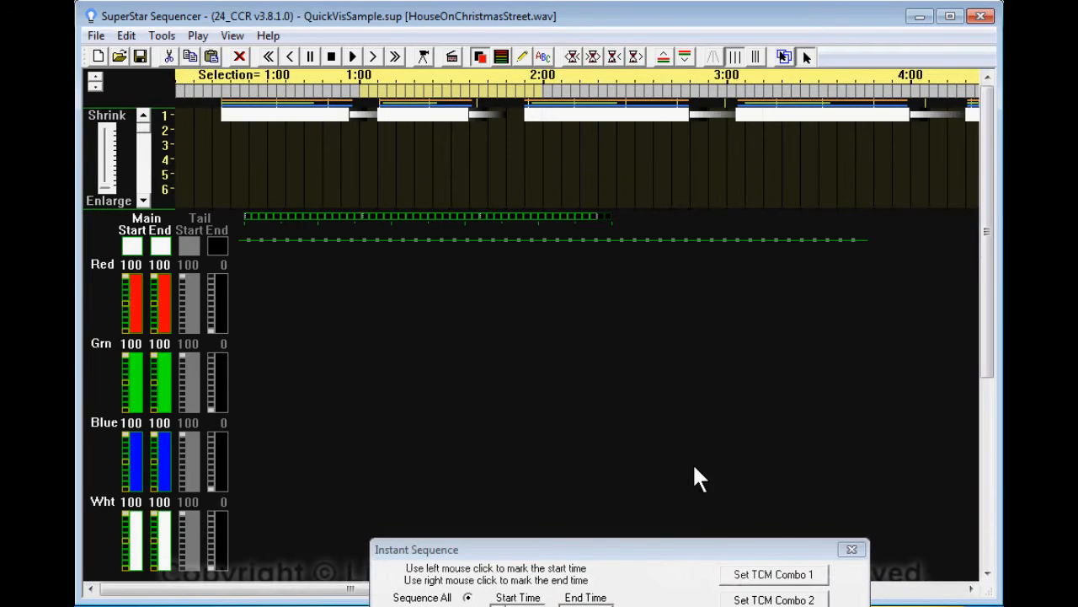
Export the sequence as the Light-O-Rama musical sequence QuickVisSample_sup.lms, replacing the existing file.
left_click(95, 37)
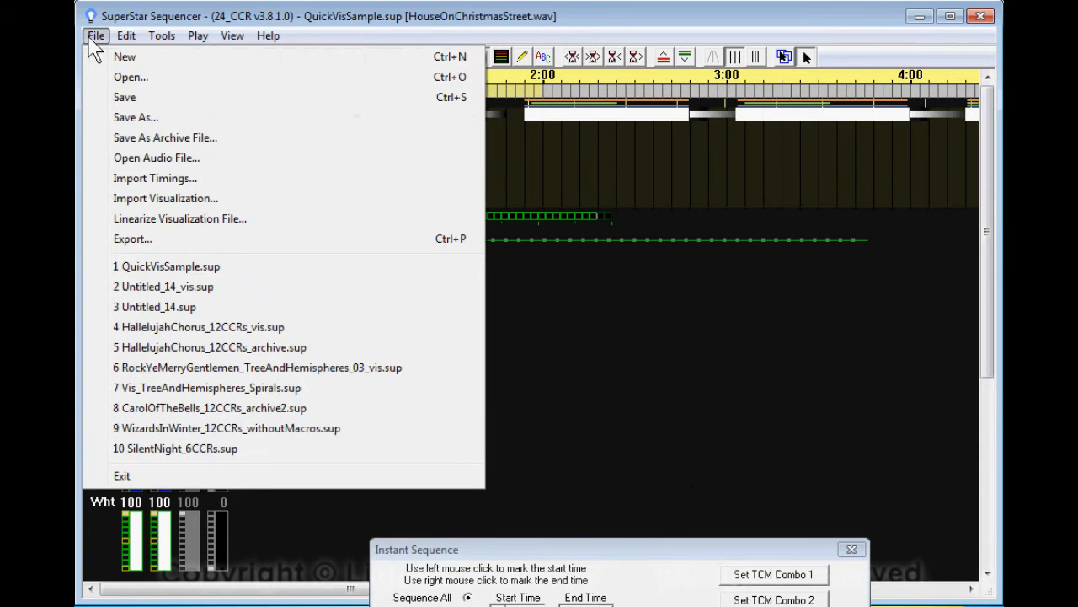
left_click(135, 240)
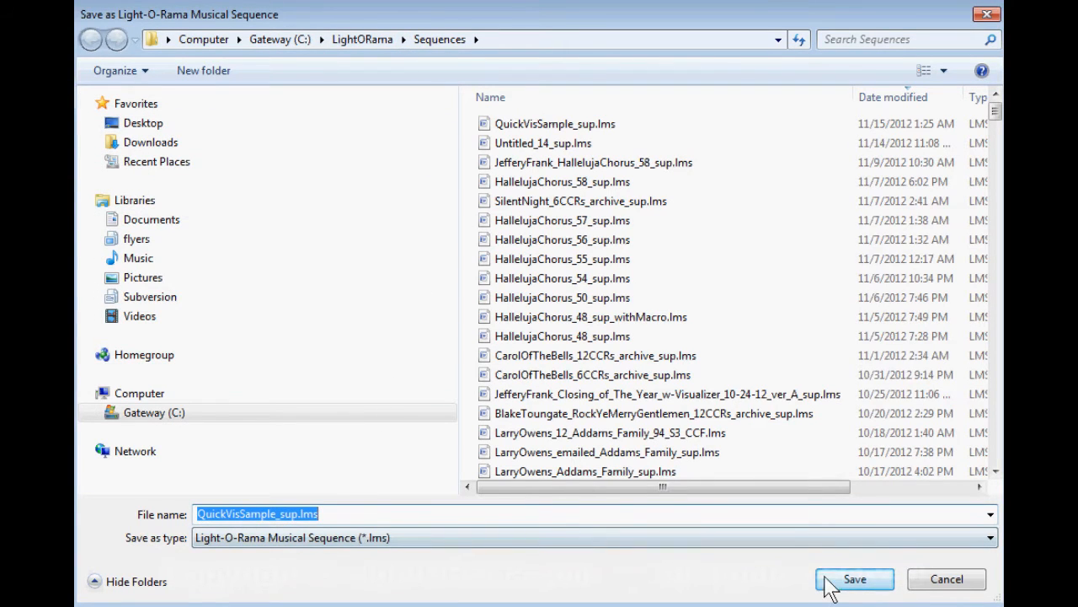
left_click(855, 579)
left_click(894, 473)
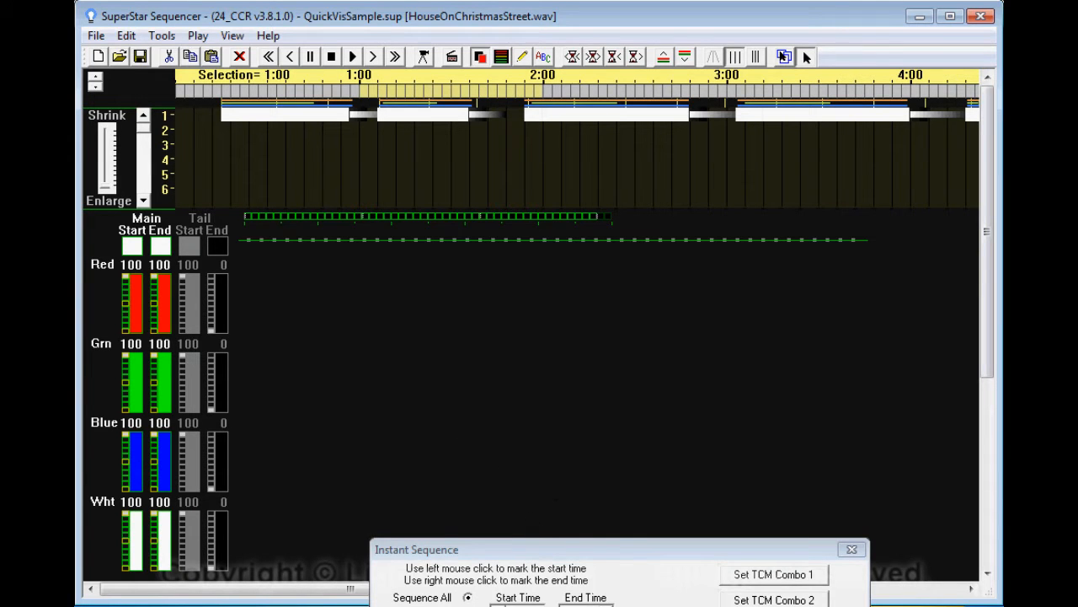
Launch the Light-O-Rama Sequence Editor, look through the new and recent sequence options, and return to the existing sequences.
key("super")
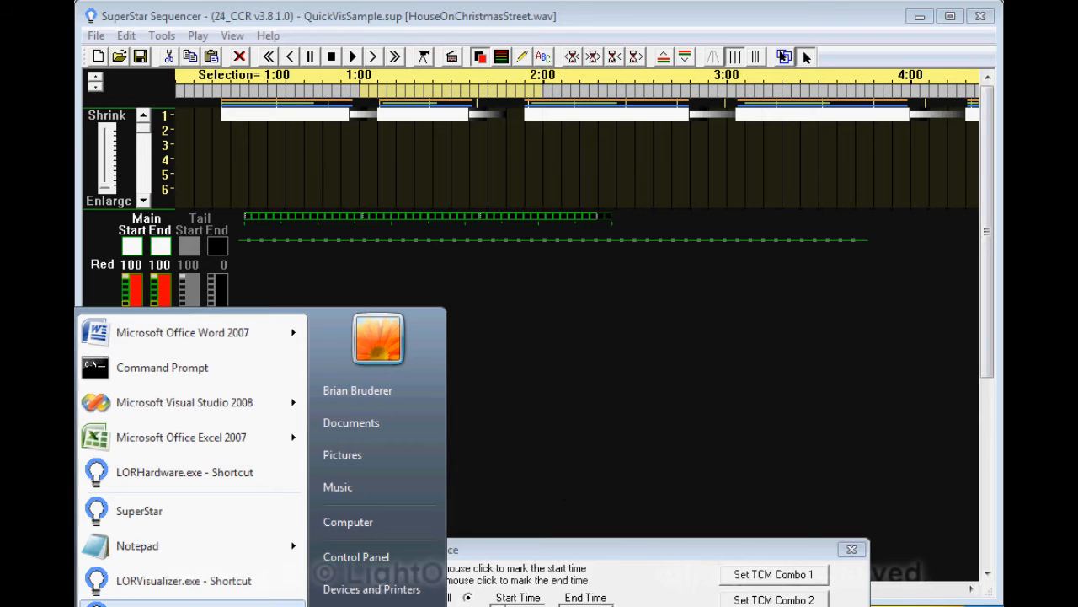
key("Escape")
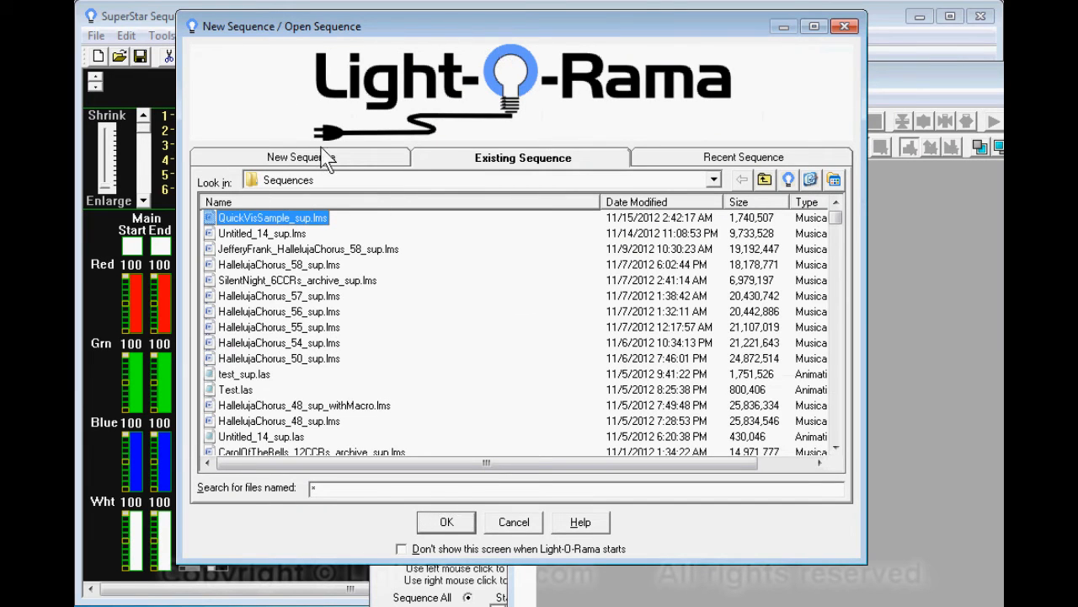
left_click(376, 165)
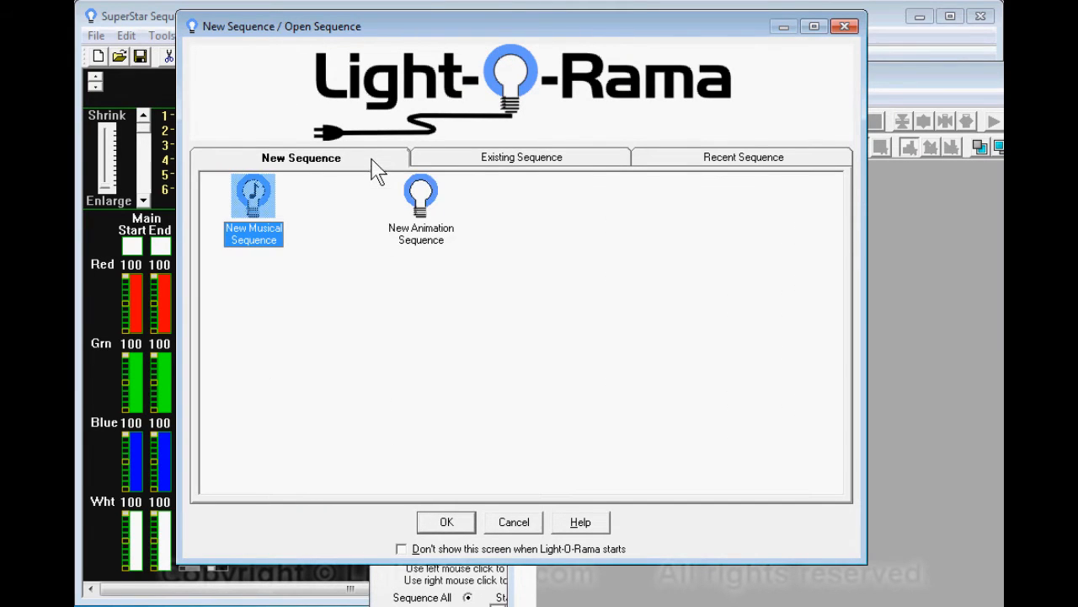
left_click(485, 165)
left_click(689, 161)
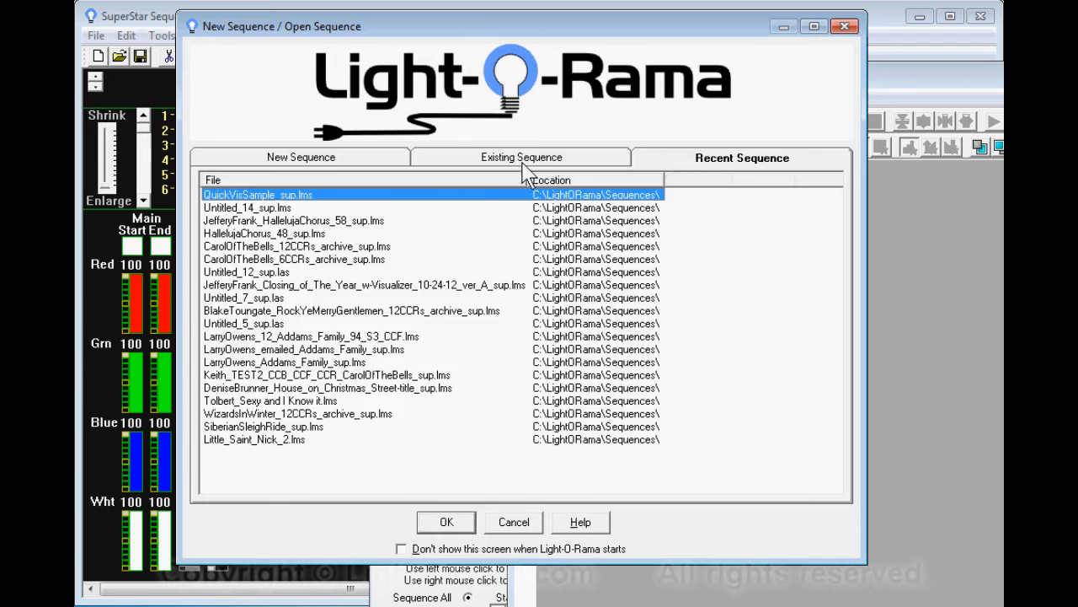
left_click(529, 167)
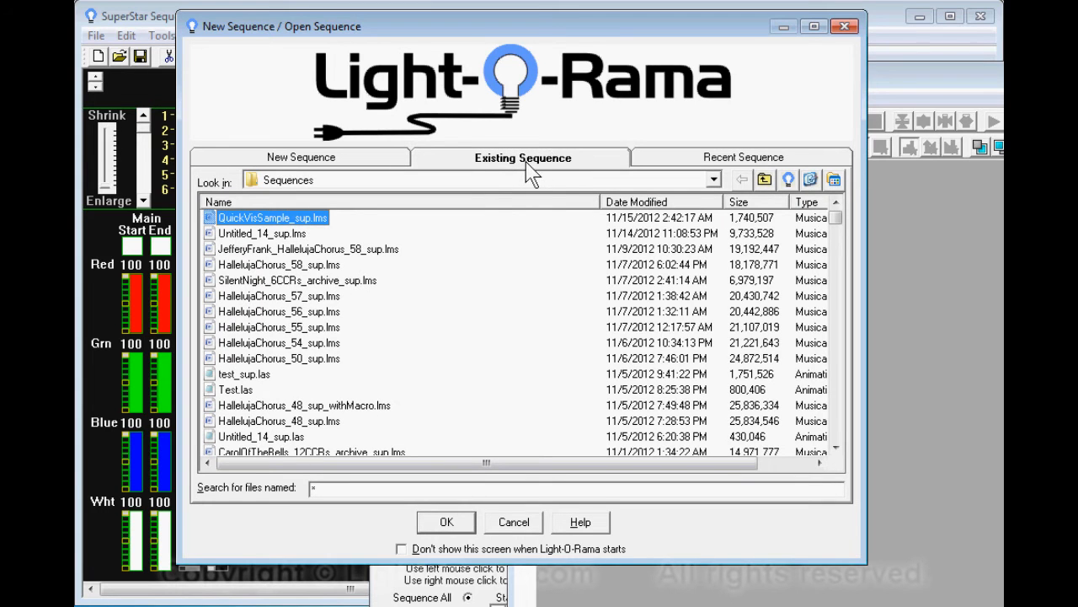
Sort the existing sequences by modification date, newest first, open QuickVisSample_sup.lms and maximize the Sequence Editor window.
left_click(634, 203)
left_click(634, 205)
left_click(310, 235)
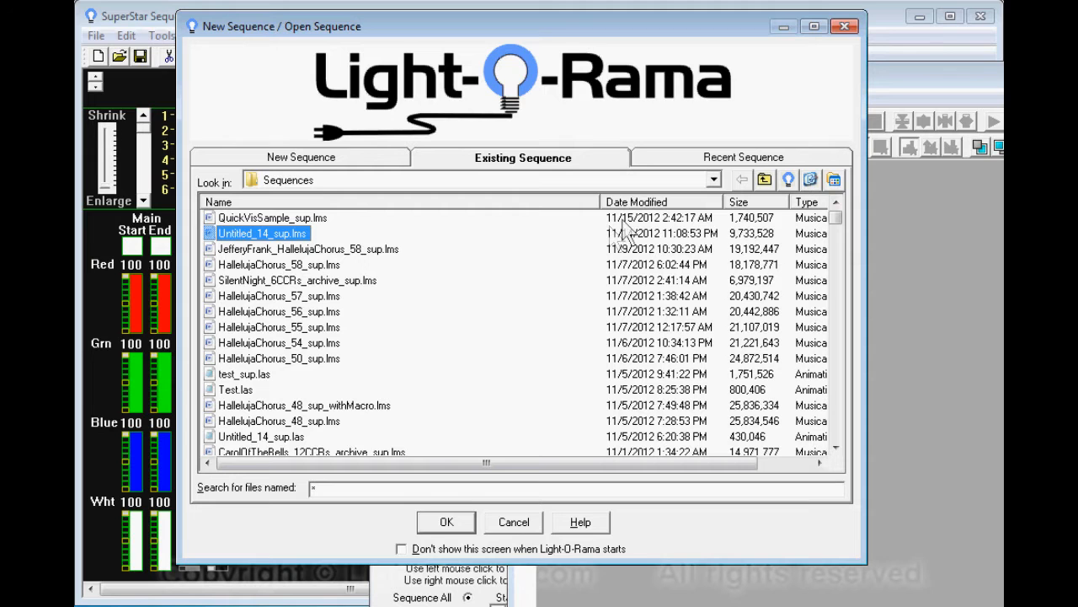
left_click(294, 221)
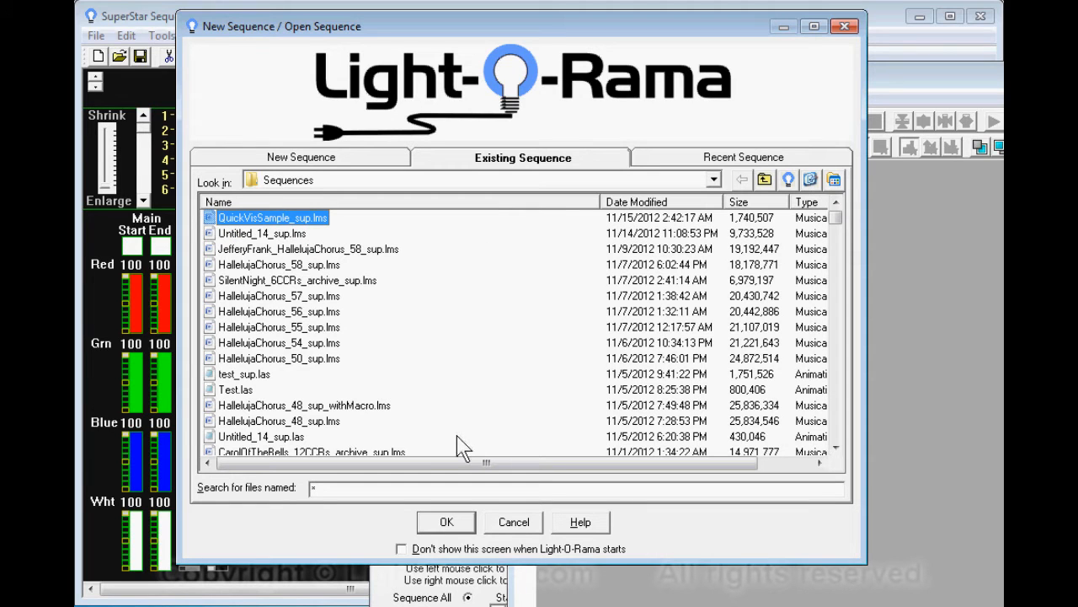
left_click(449, 524)
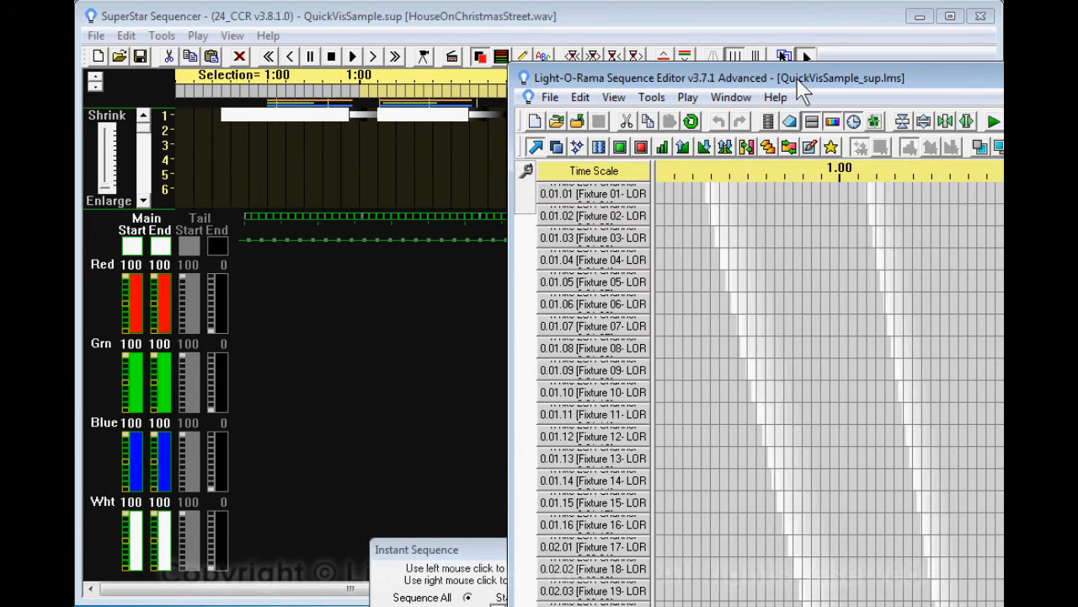
double_click(800, 86)
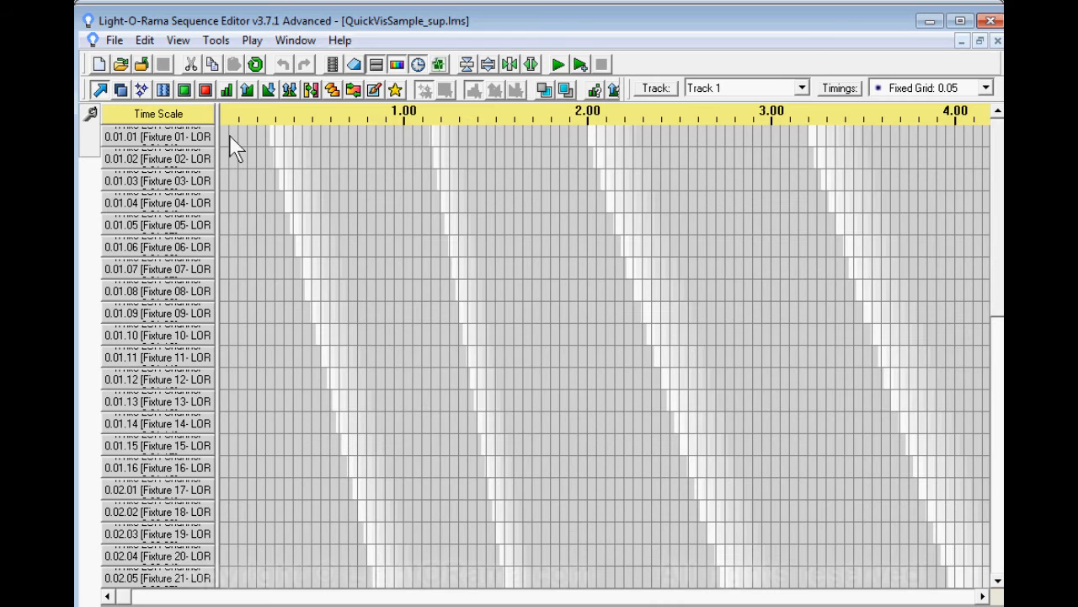
Widen the channel name column and review the effects on the channels of LOR units 01 to 03.
left_click_drag(998, 175, 1003, 437)
left_click_drag(216, 117, 410, 125)
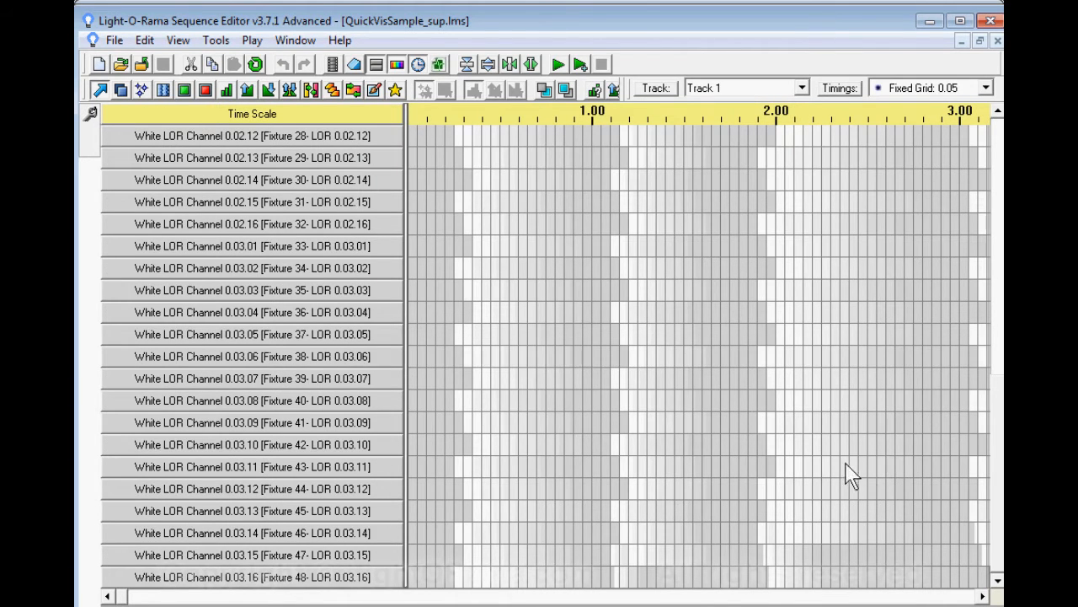
left_click_drag(998, 491, 961, 211)
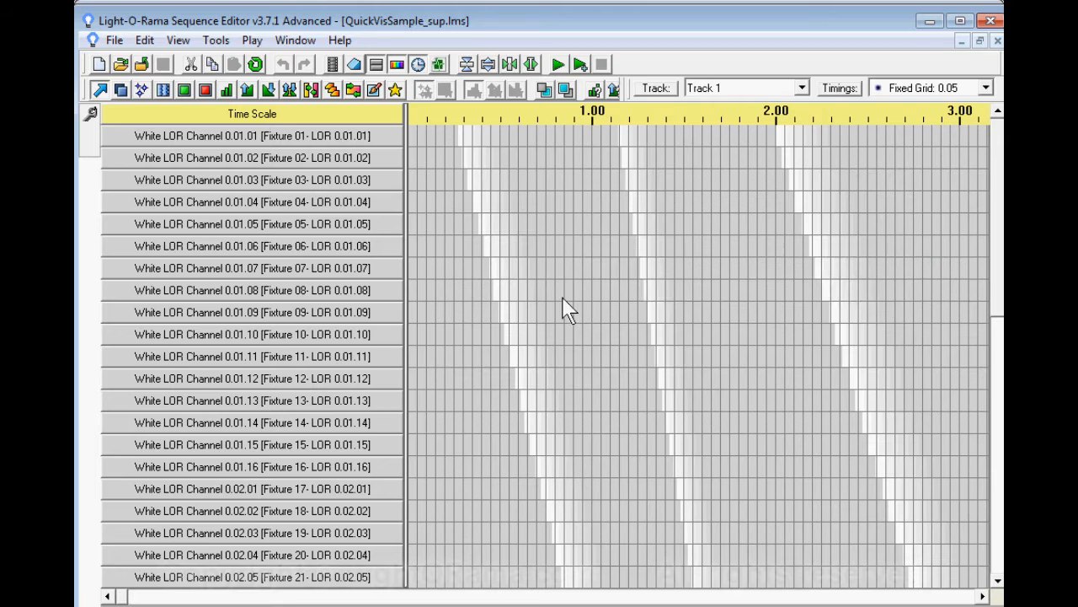
mouse_move(566, 308)
Move the Sequence Editor aside, switch to LOR Visualizer and open LightStrings.lee from the Samples folder.
left_click_drag(408, 17, 1077, 34)
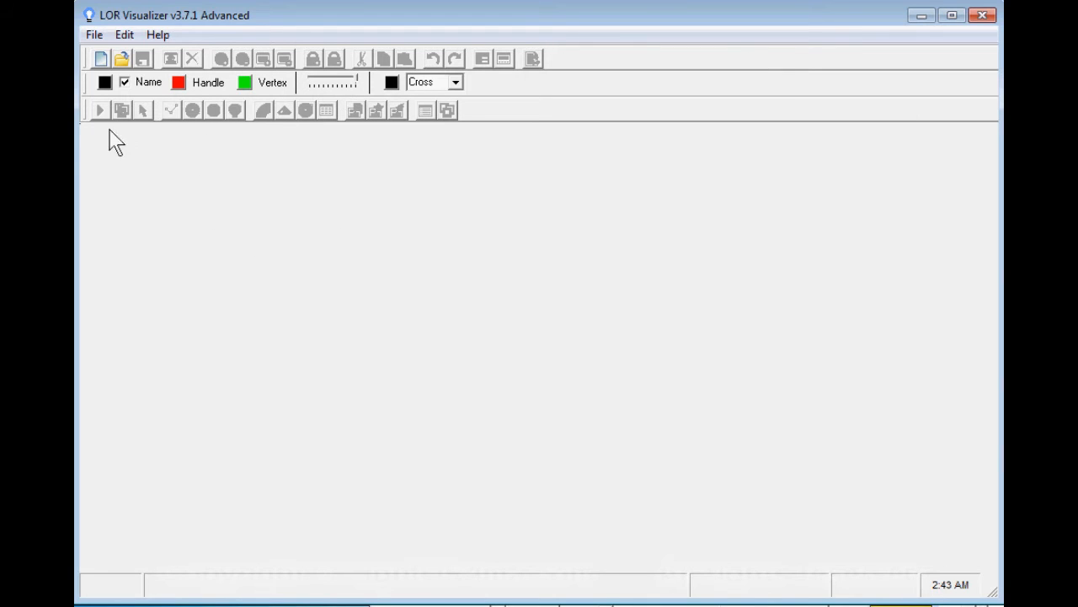
left_click(94, 35)
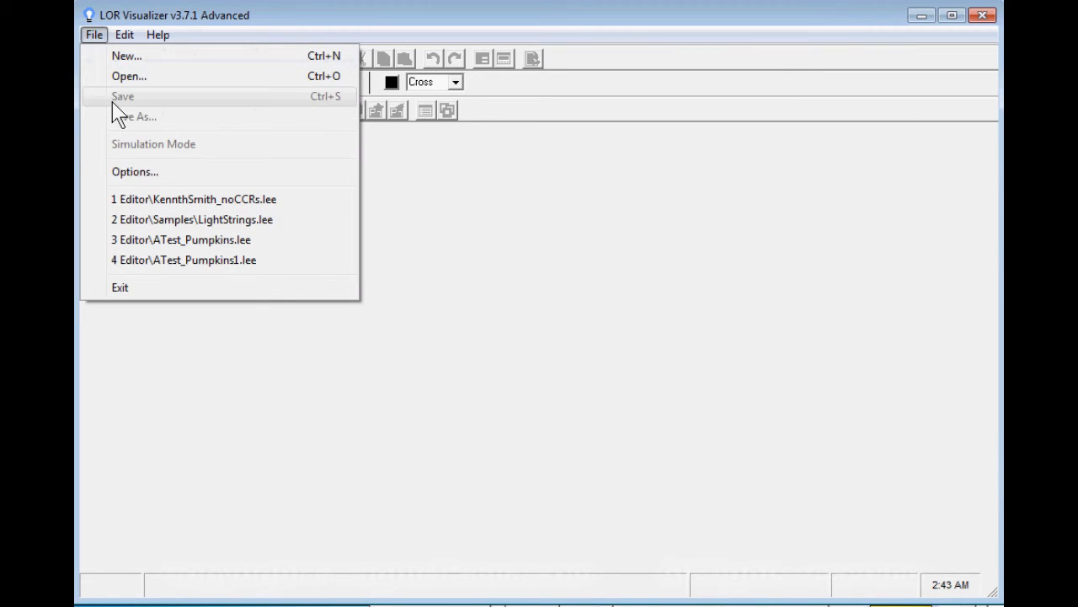
left_click(128, 77)
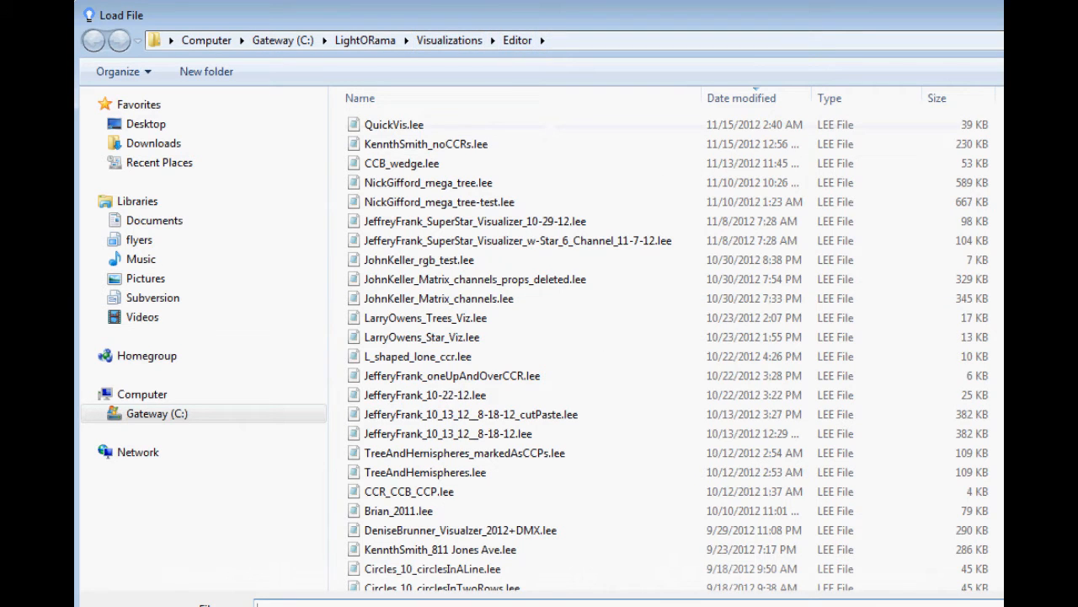
scroll(665, 345, "down", 20)
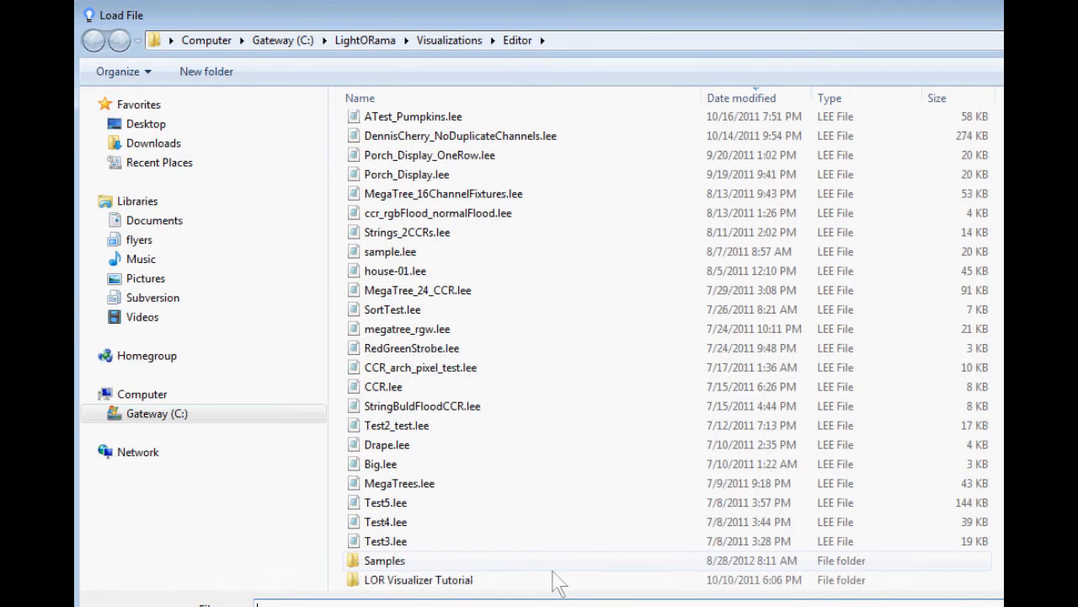
double_click(390, 561)
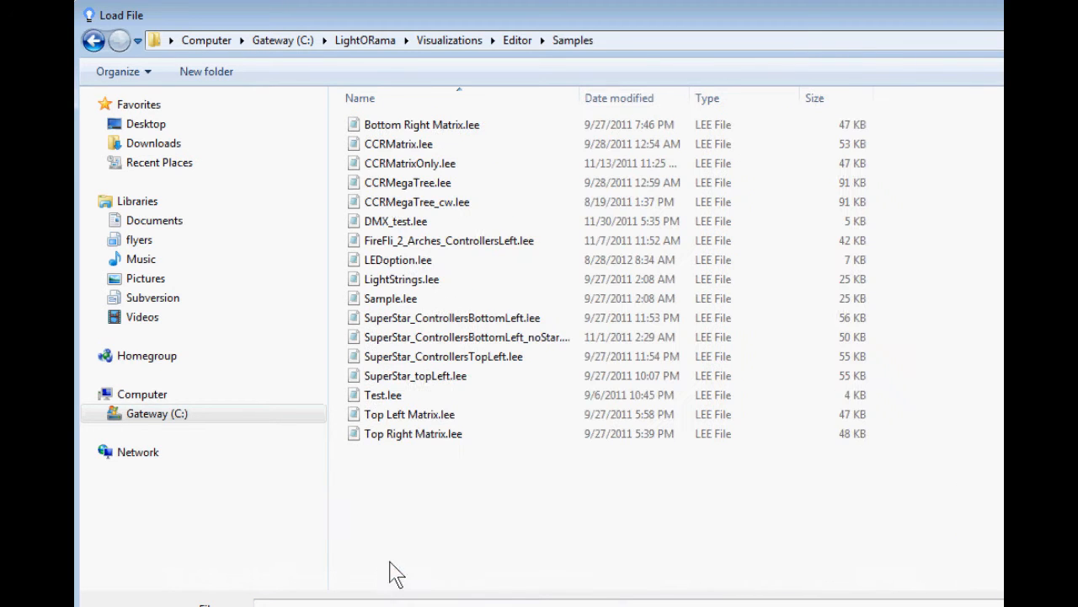
left_click(400, 282)
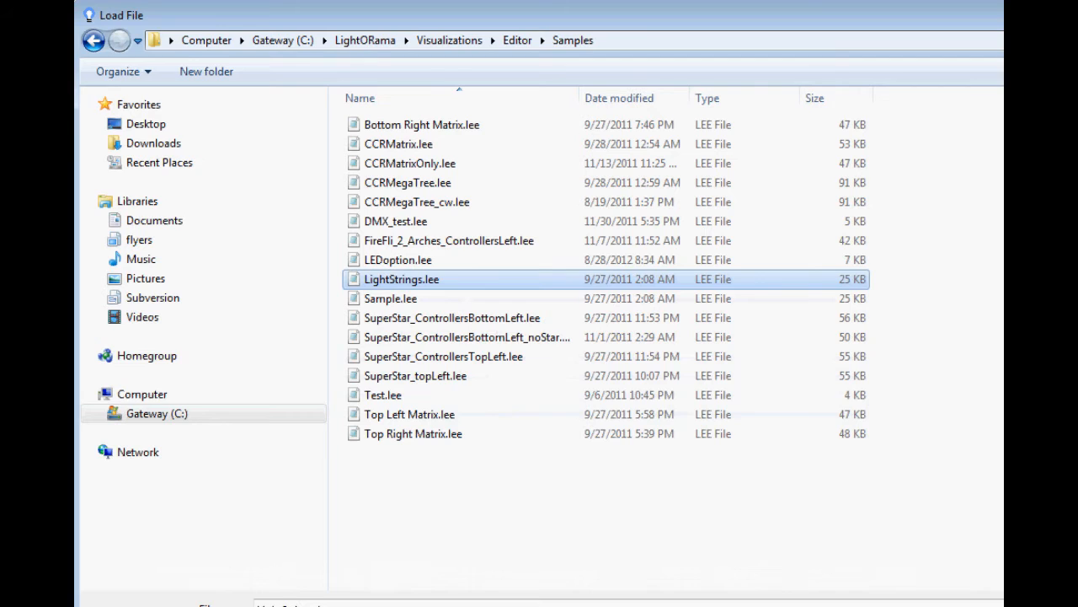
left_click(991, 603)
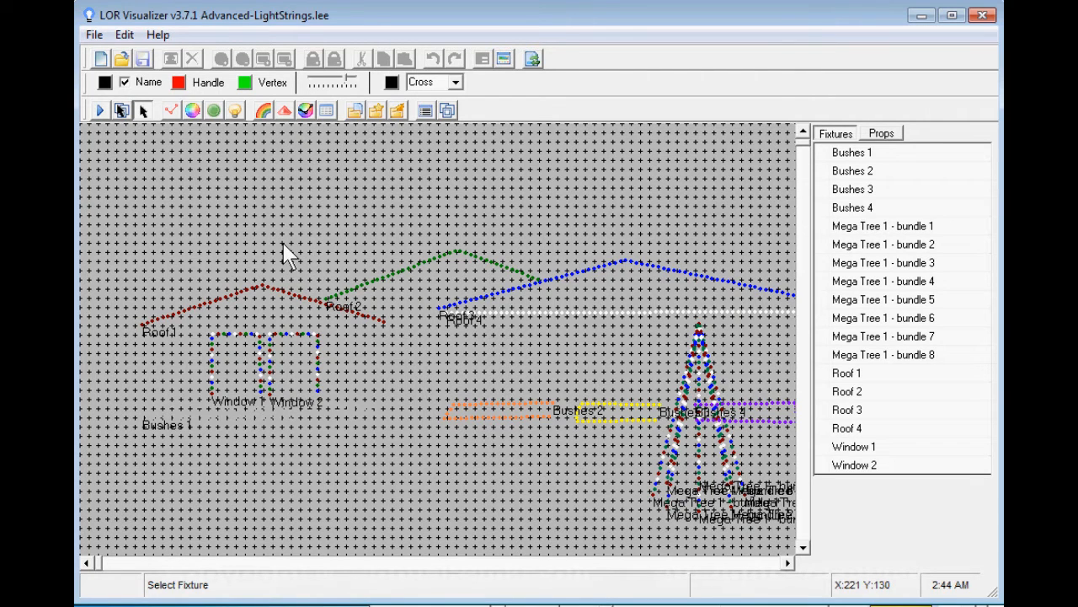
Start simulating the LightStrings display and arrange the Visualizer and Sequence Editor windows so both can be reached.
left_click(99, 113)
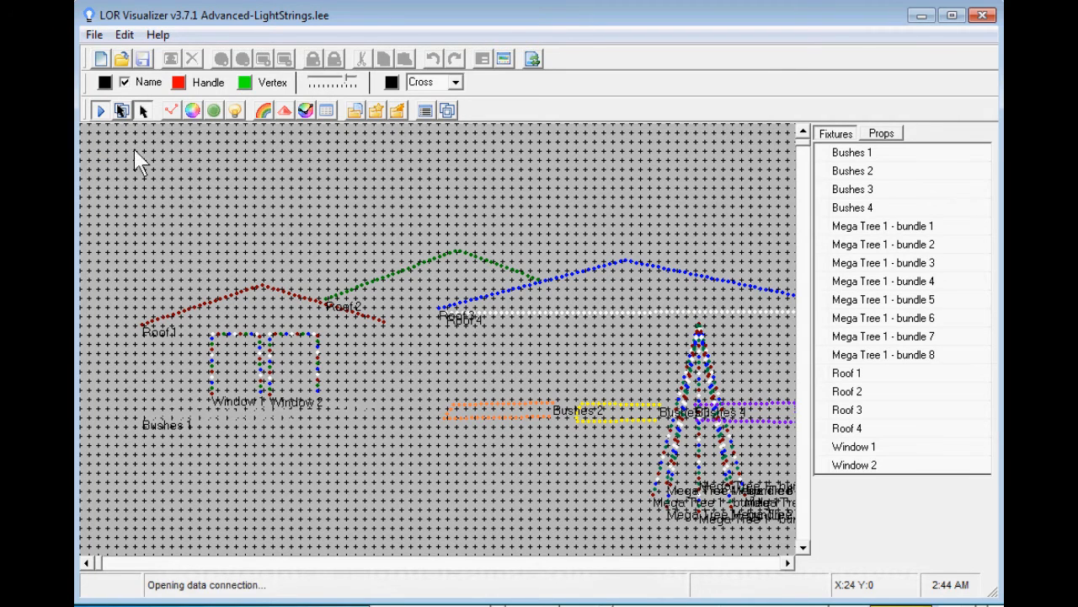
left_click_drag(354, 15, 376, 42)
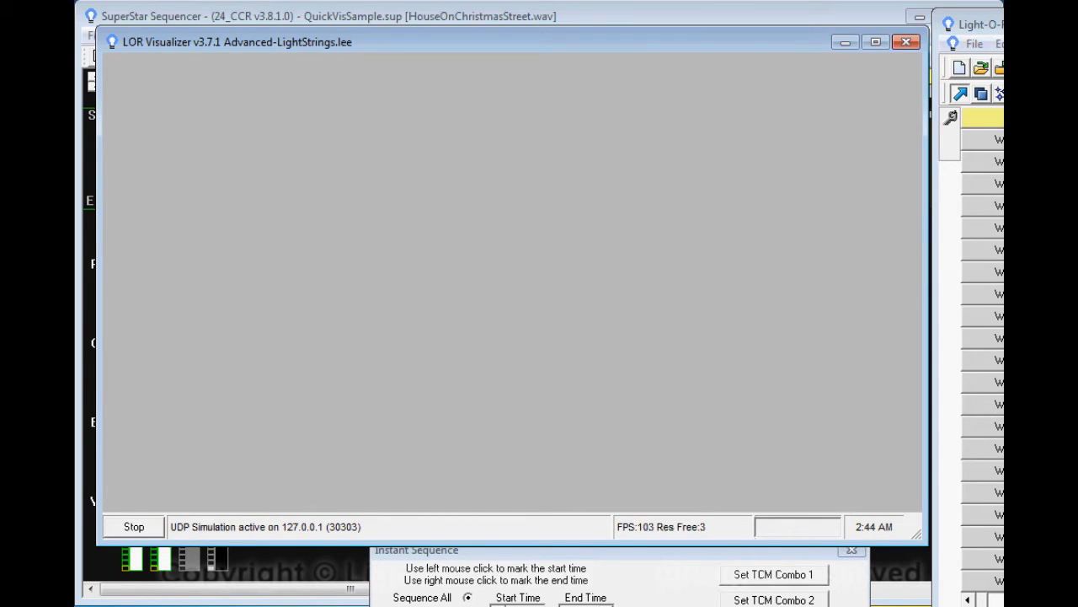
left_click_drag(998, 24, 1077, 37)
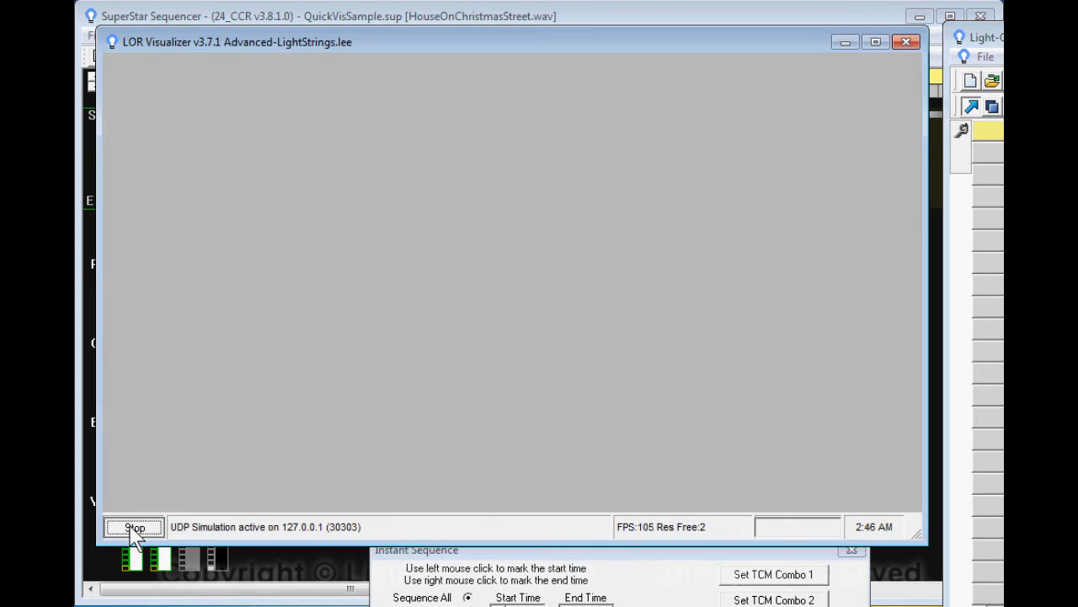
Stop the simulation and open the noCCRs.lee visualization from the Editor folder in LOR Visualizer.
left_click(134, 527)
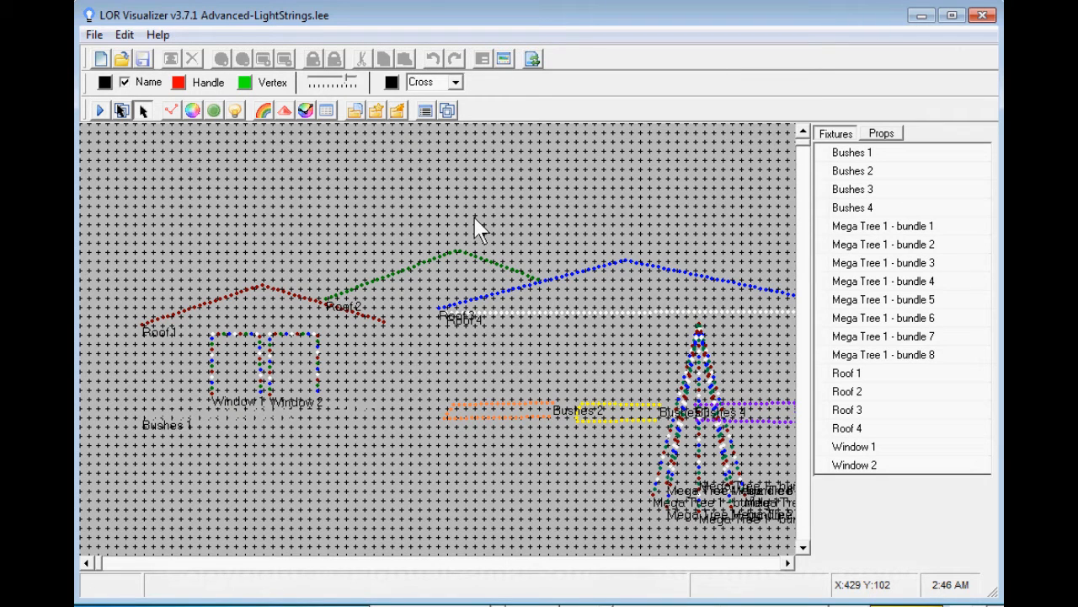
left_click(93, 35)
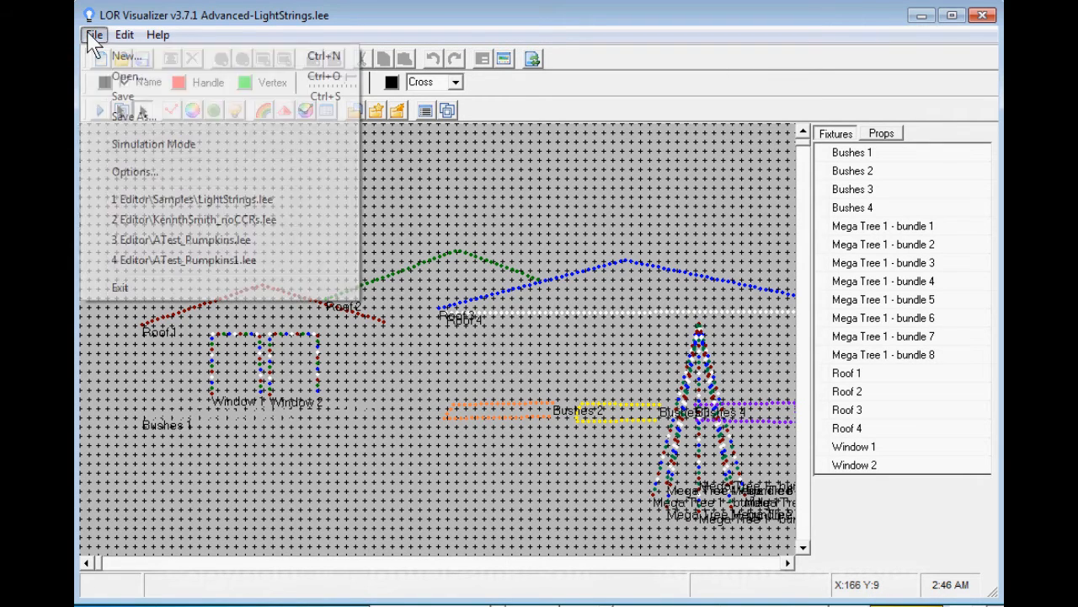
left_click(122, 77)
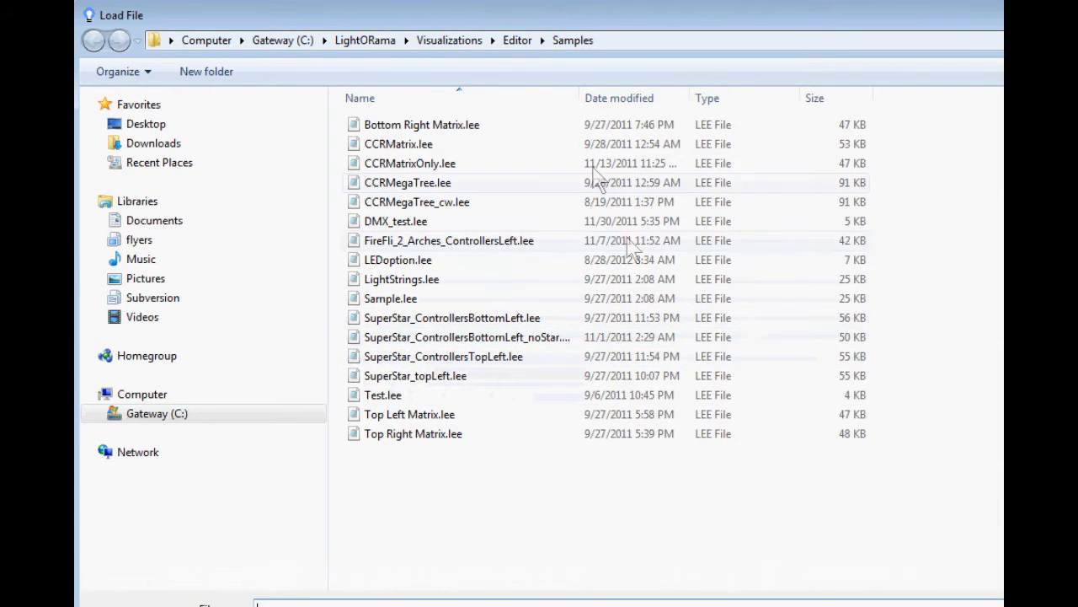
left_click(527, 44)
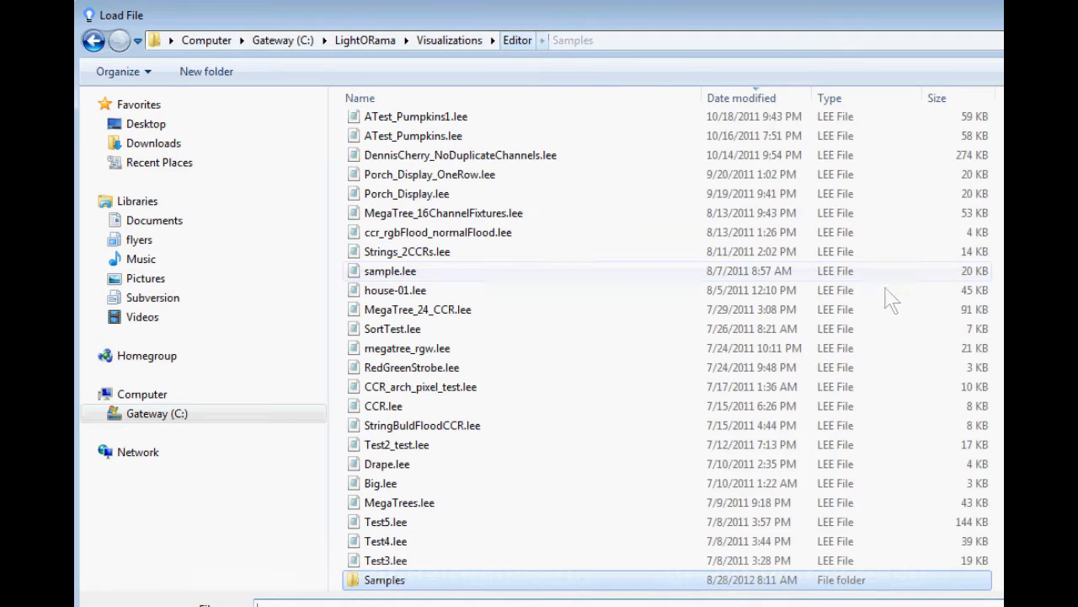
scroll(666, 345, "up", 15)
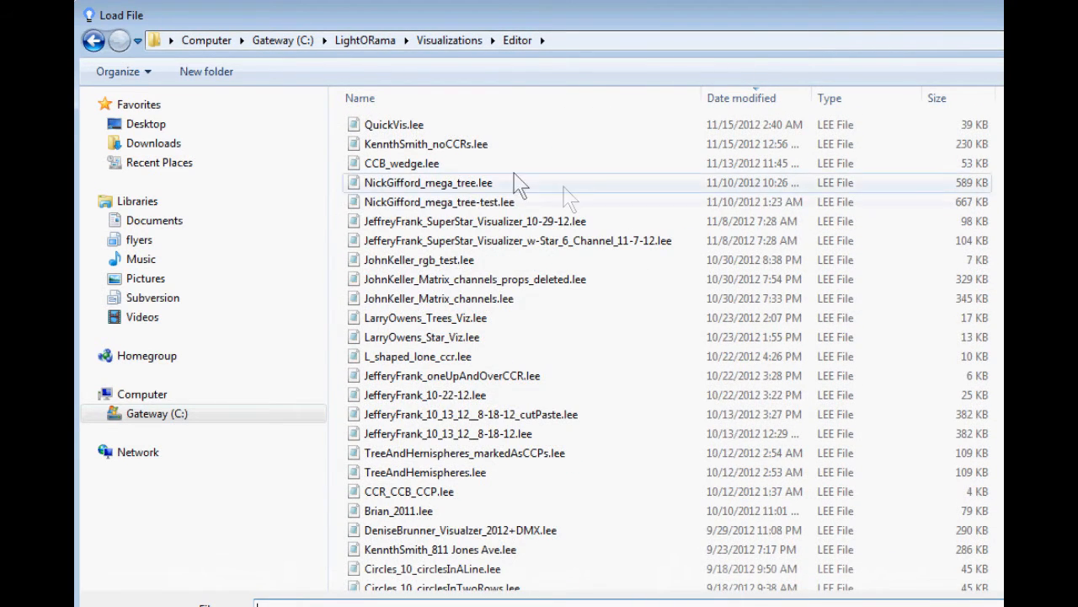
left_click(453, 150)
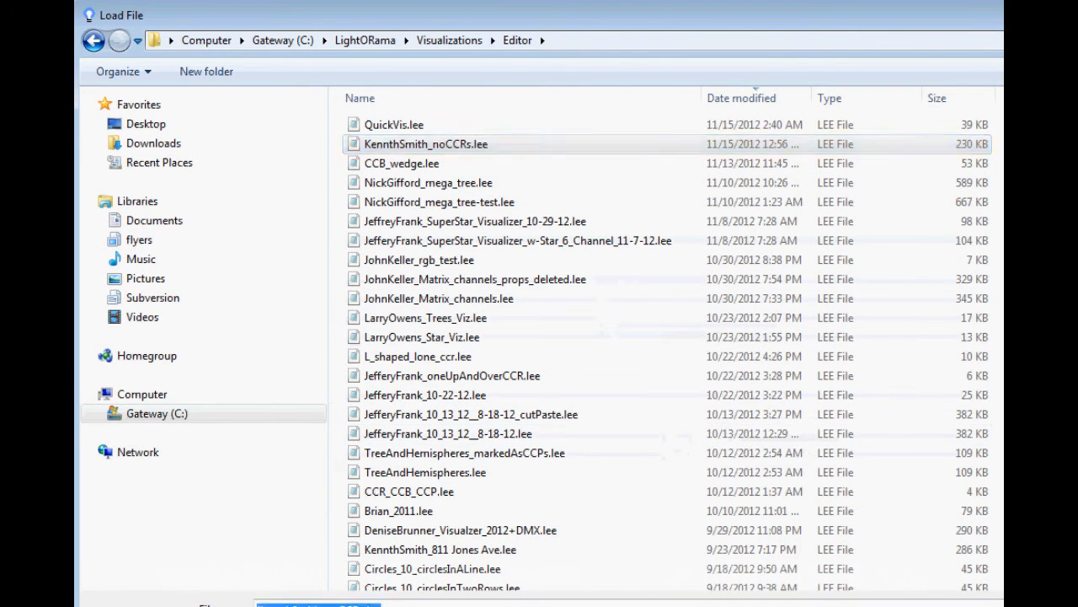
key("Return")
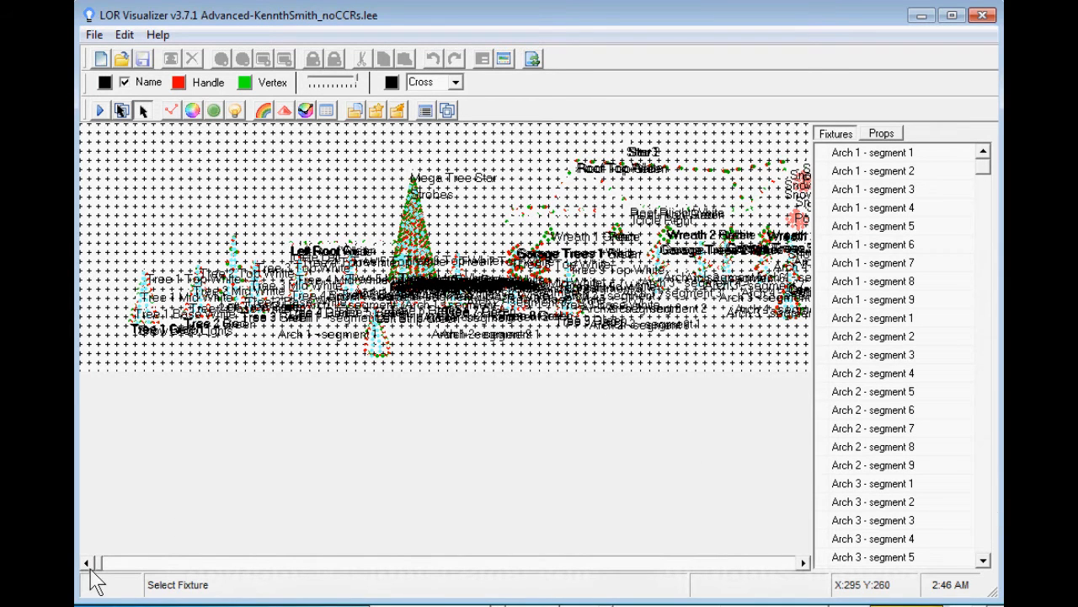
mouse_move(106, 562)
left_mouse_down()
mouse_move(800, 564)
mouse_move(284, 549)
mouse_move(91, 568)
left_mouse_up()
Switch to SuperStar Sequencer, import the noCCRs.lee visualization with the default grid settings and move the Instant Sequence dialog out of the way.
left_click(686, 605)
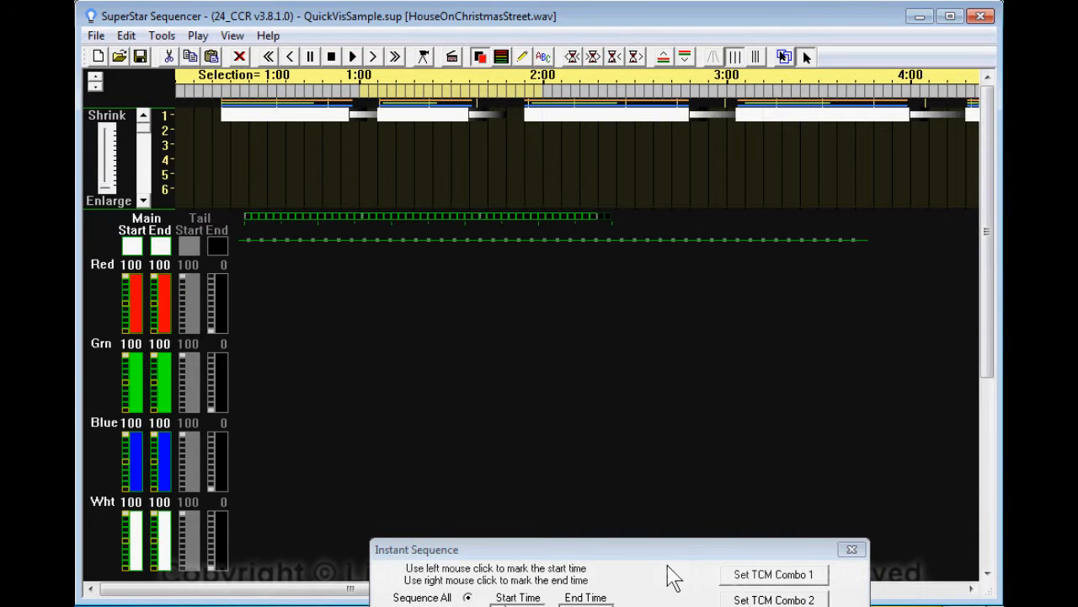
left_click(96, 35)
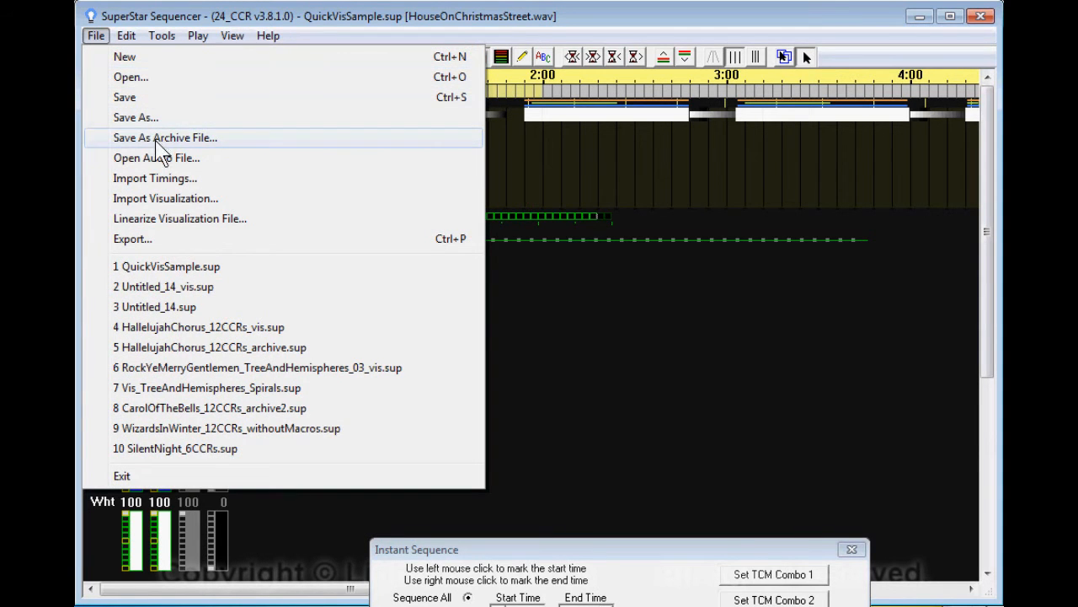
left_click(165, 199)
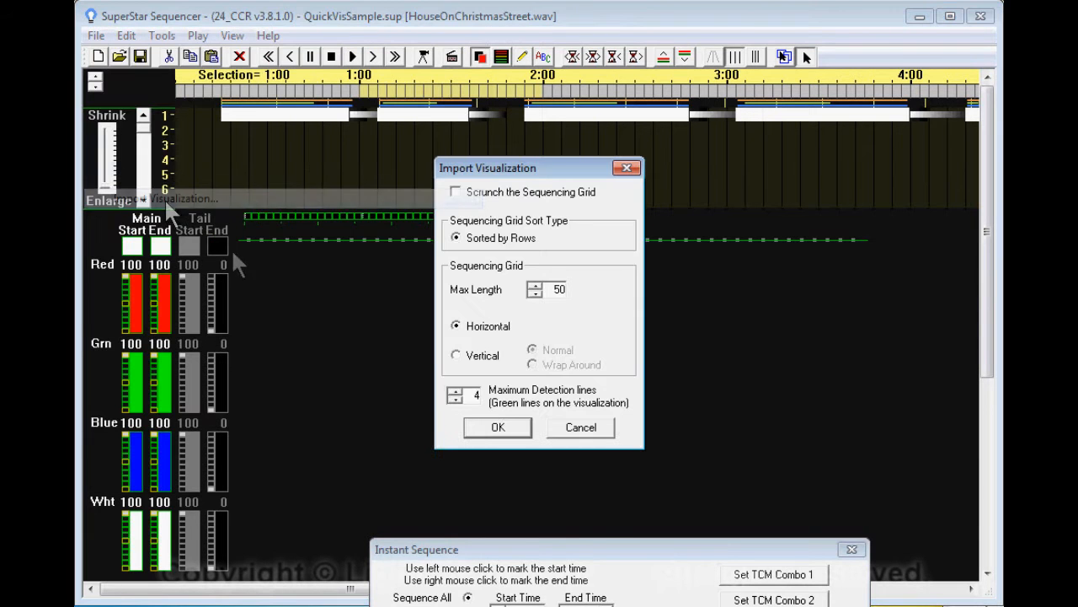
left_click(498, 427)
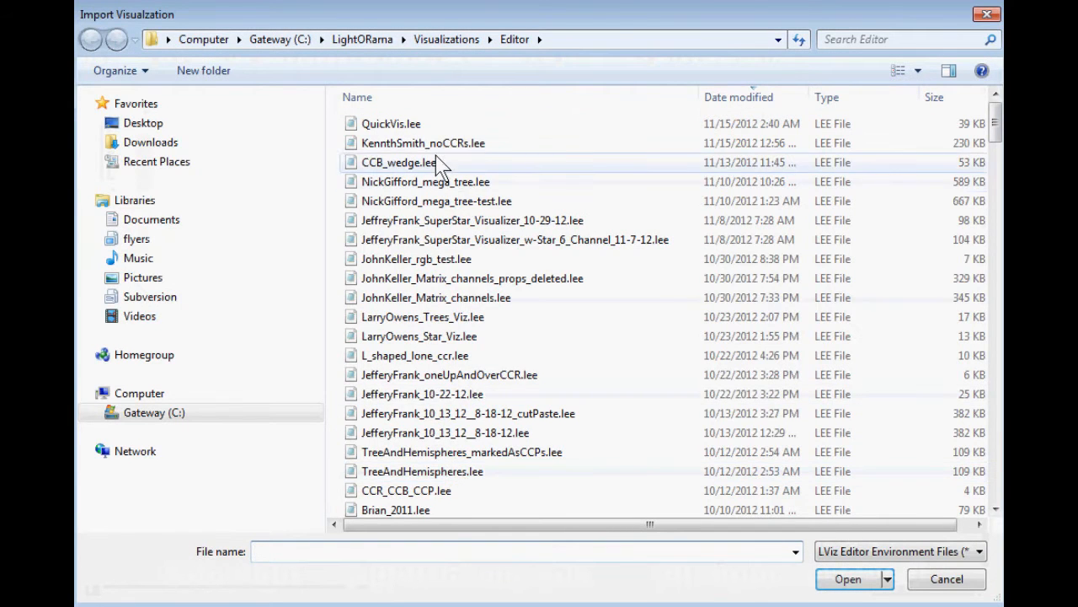
left_click(434, 150)
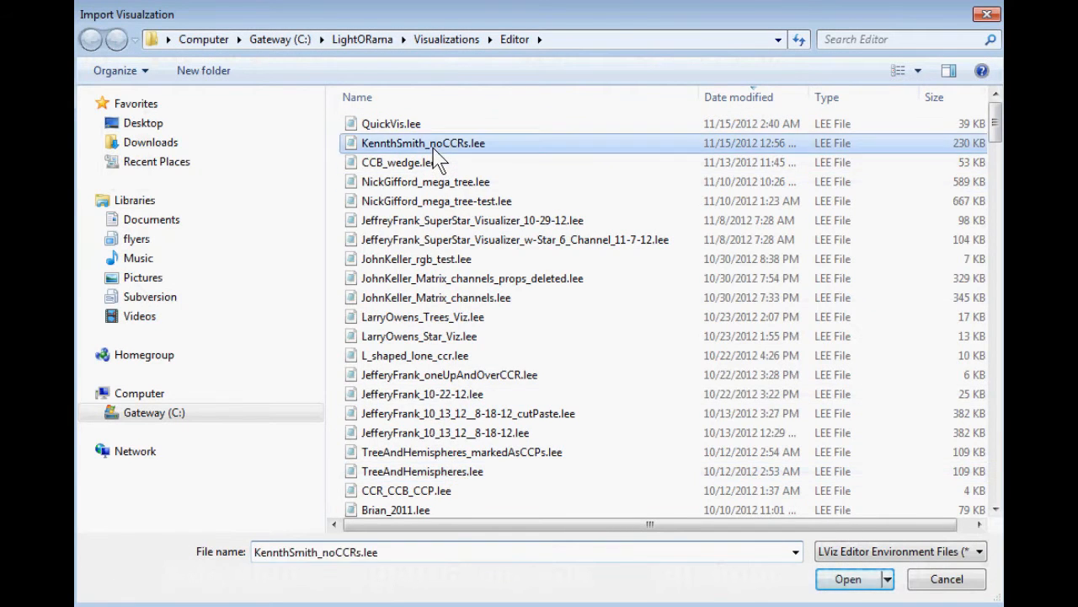
left_click(849, 583)
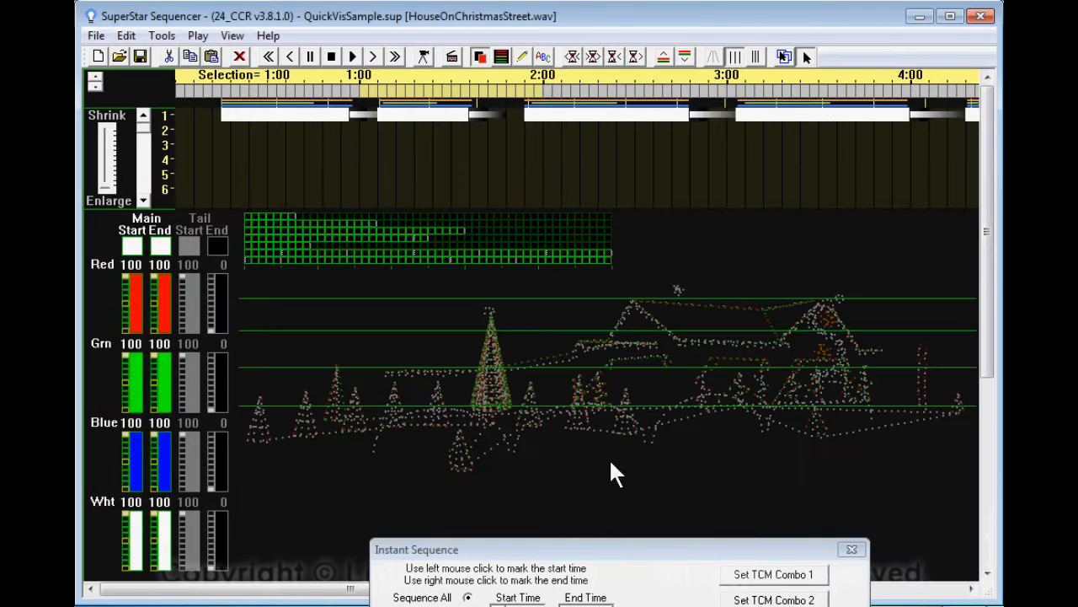
left_click_drag(582, 554, 582, 605)
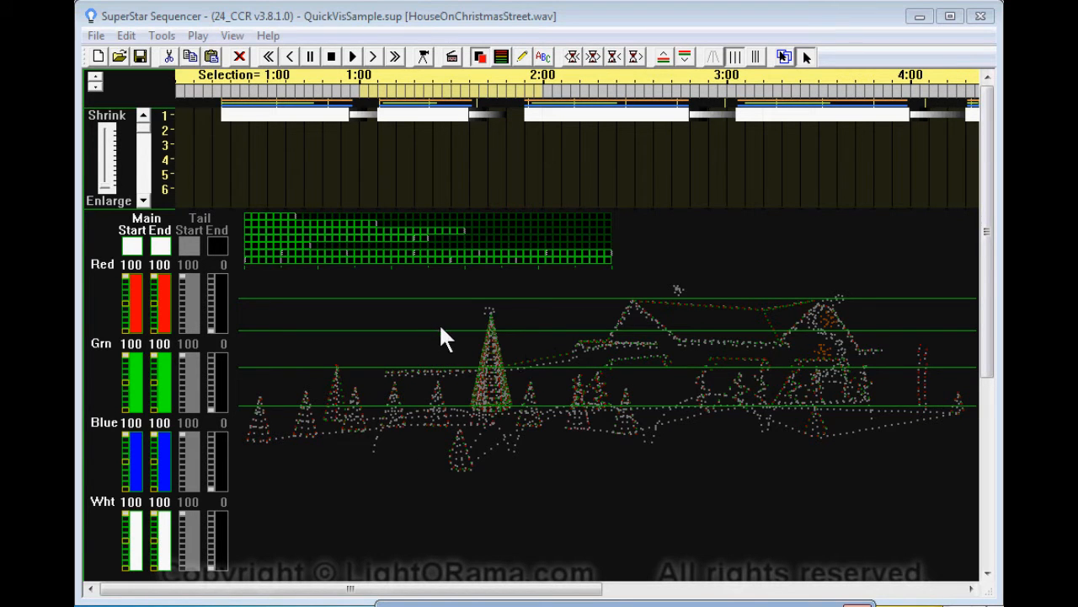
Create a quick visualization that adds 16-channel LOR controllers with units 04 to 0D on the Regular network to units 01 to 03.
left_click(163, 36)
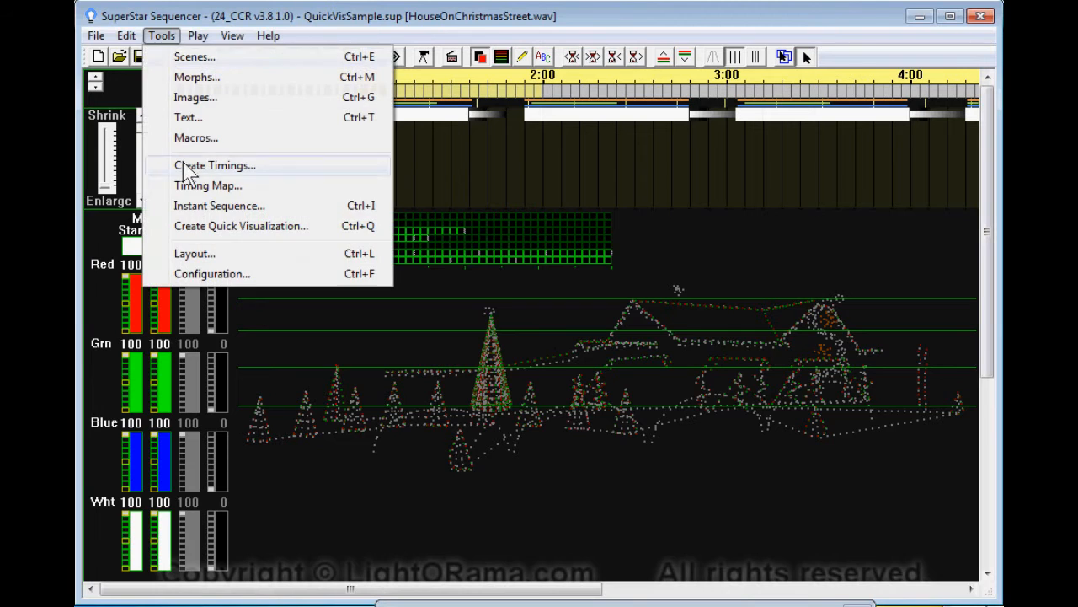
left_click(208, 226)
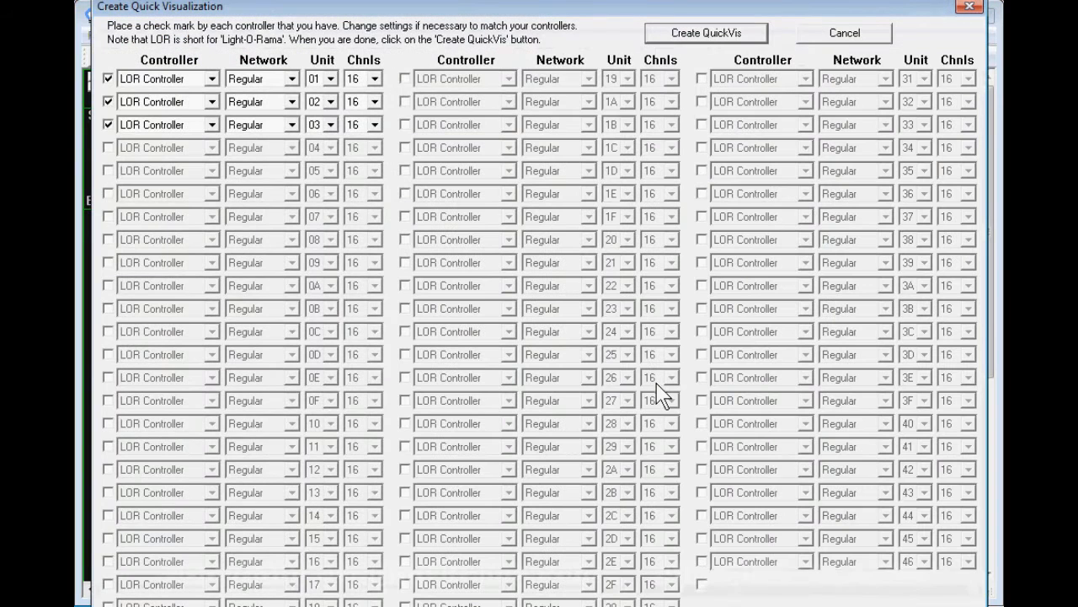
left_click(108, 149)
left_click(107, 171)
left_click(108, 194)
left_click(108, 216)
left_click(108, 239)
left_click(108, 262)
left_click(108, 284)
left_click(108, 308)
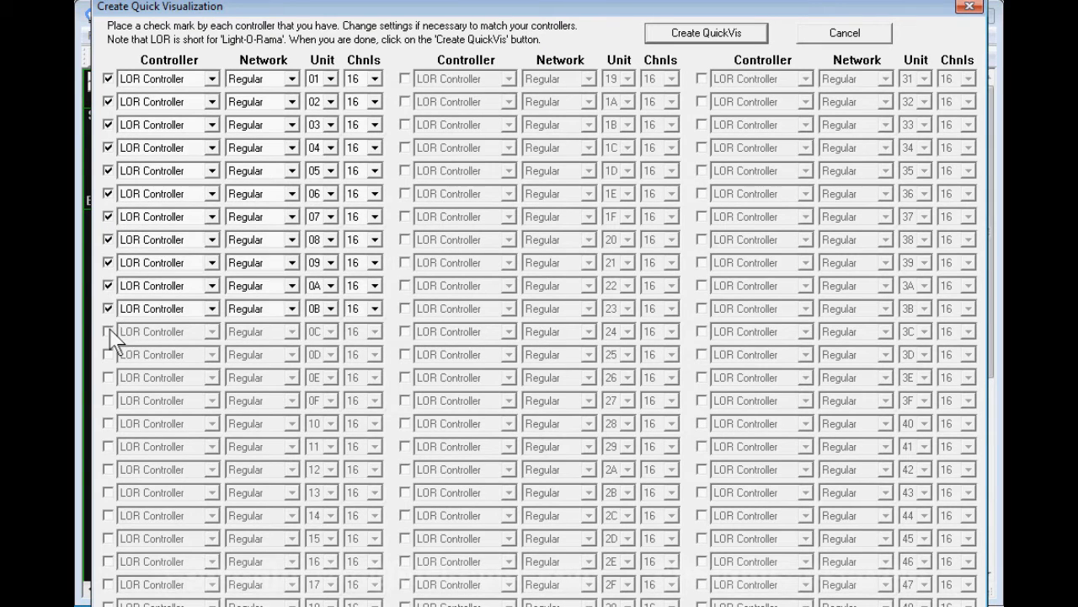
left_click(108, 331)
left_click(108, 354)
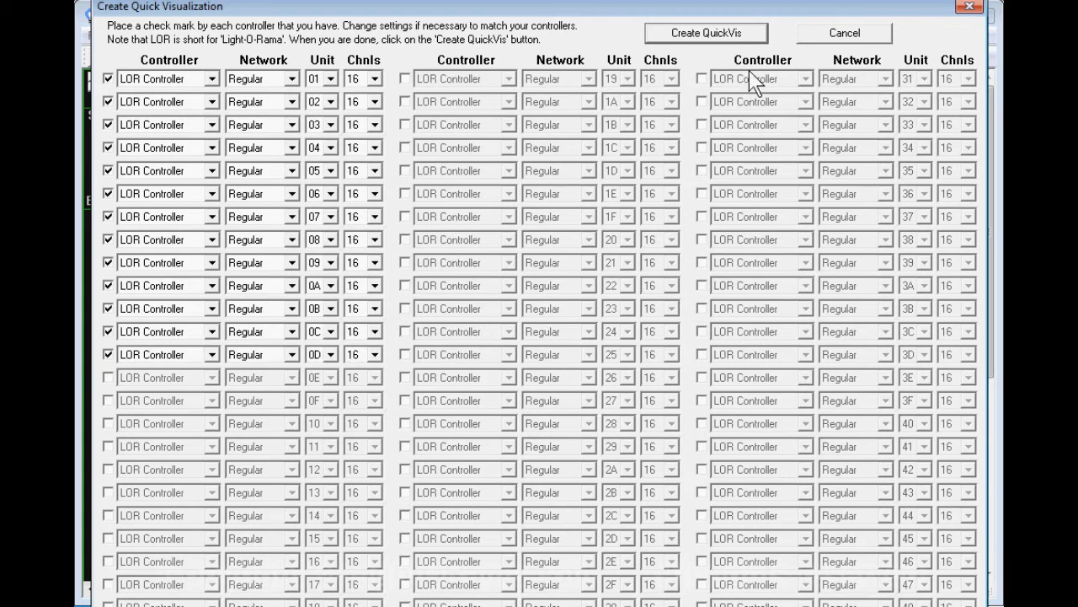
left_click(730, 38)
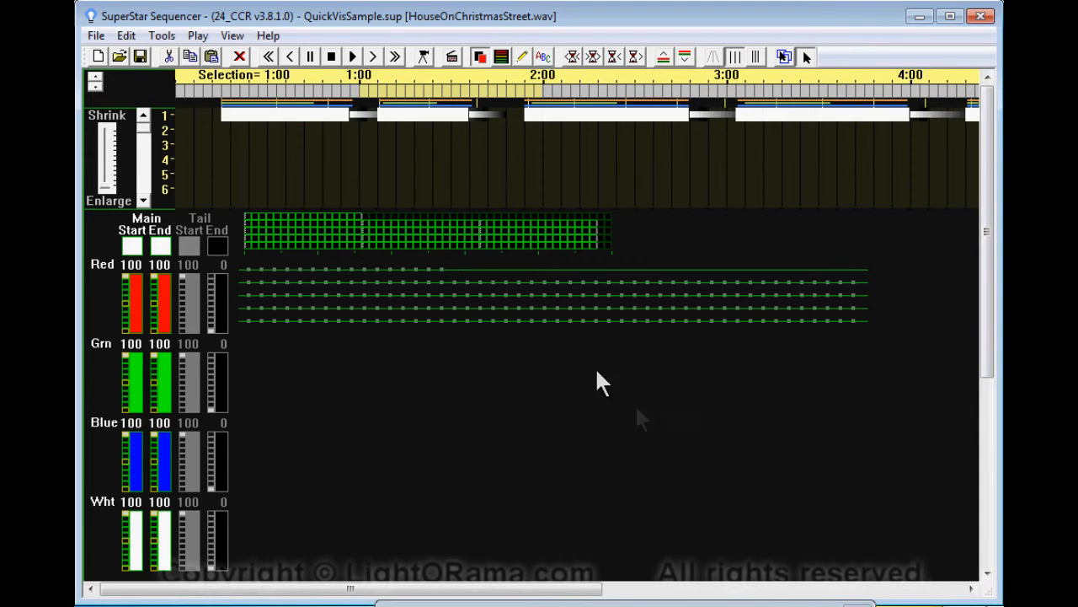
Bring the Instant Sequence dialog back into view and try to sequence everything with newly created timings.
left_click_drag(608, 465, 633, 79)
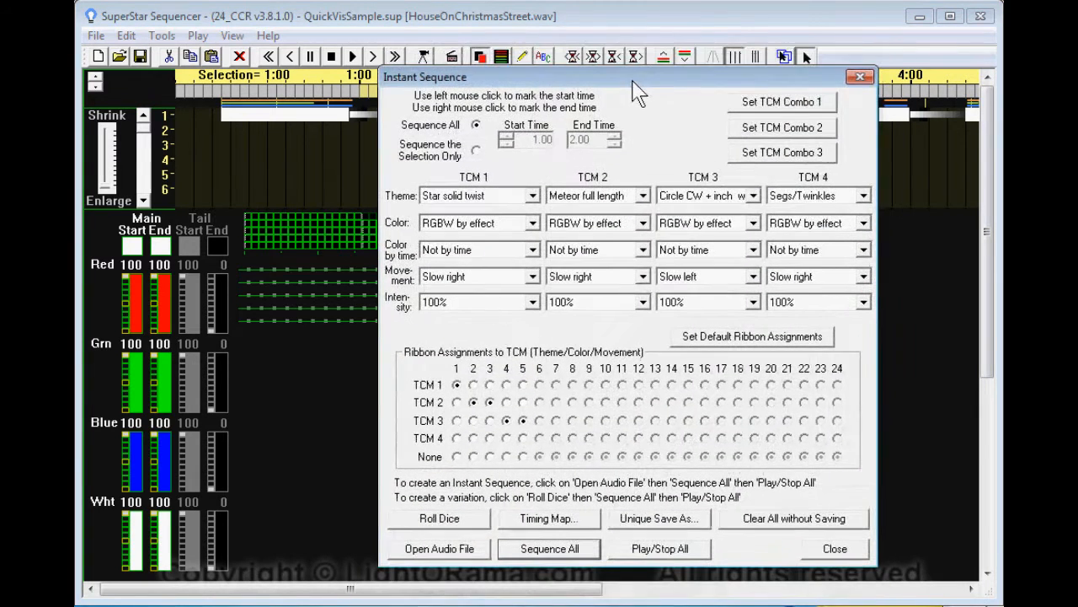
left_click(543, 554)
left_click(612, 372)
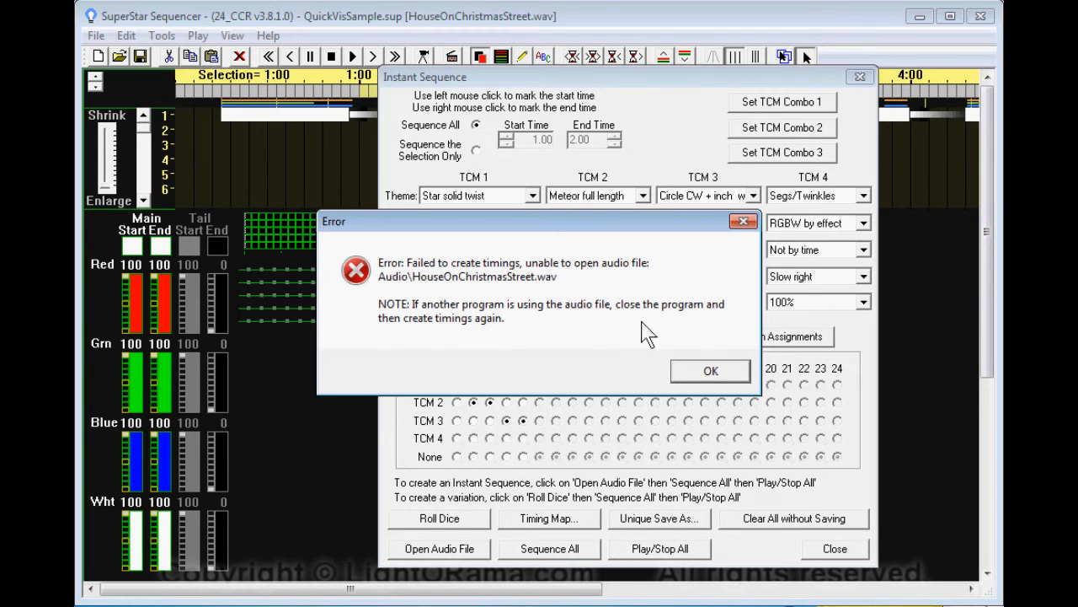
left_click(707, 372)
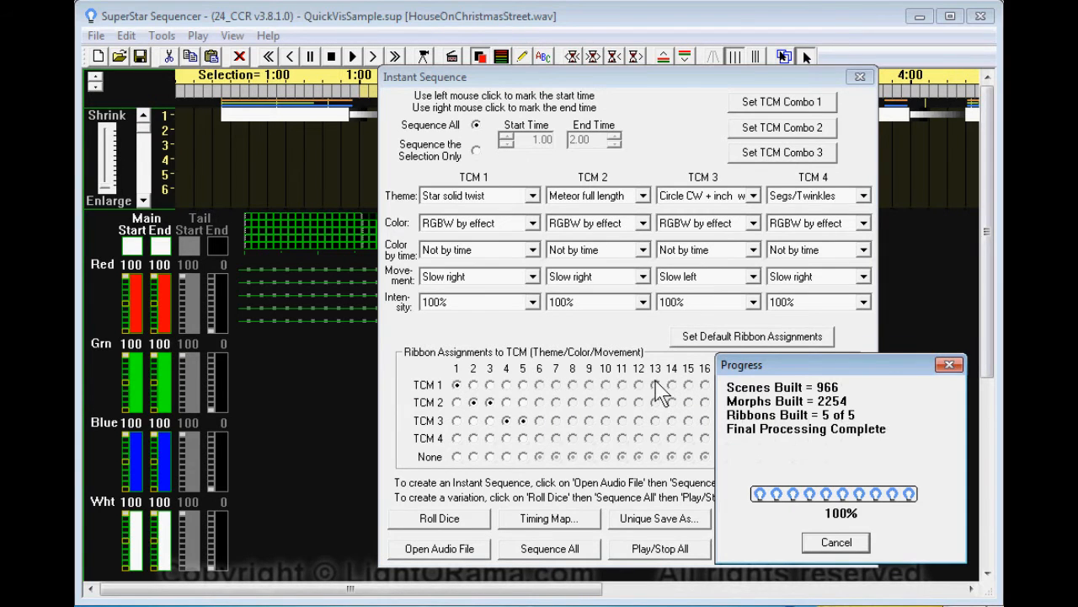
left_click(531, 552)
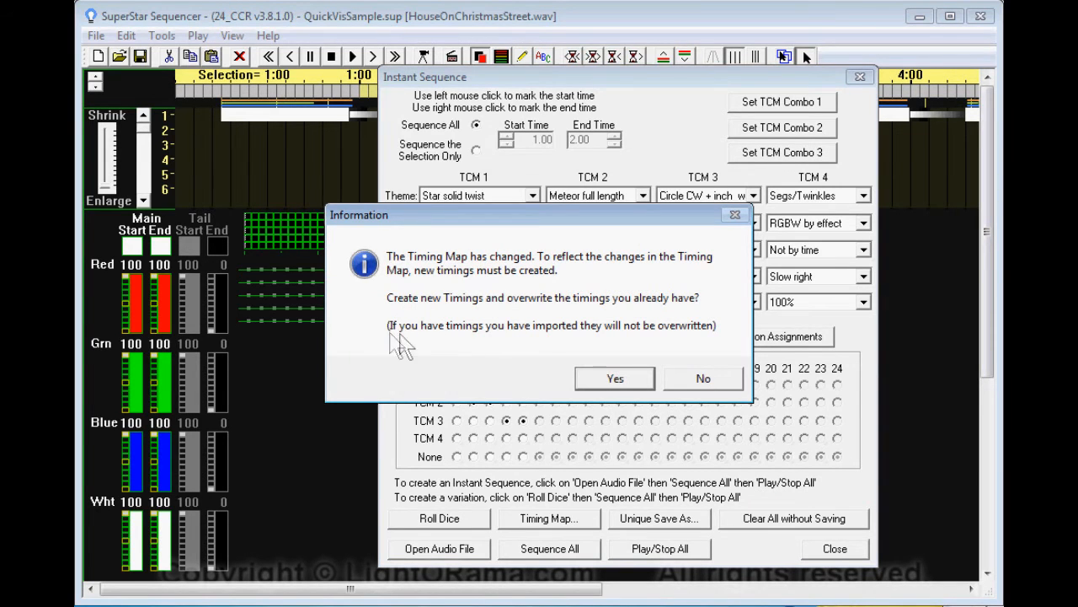
left_click(614, 379)
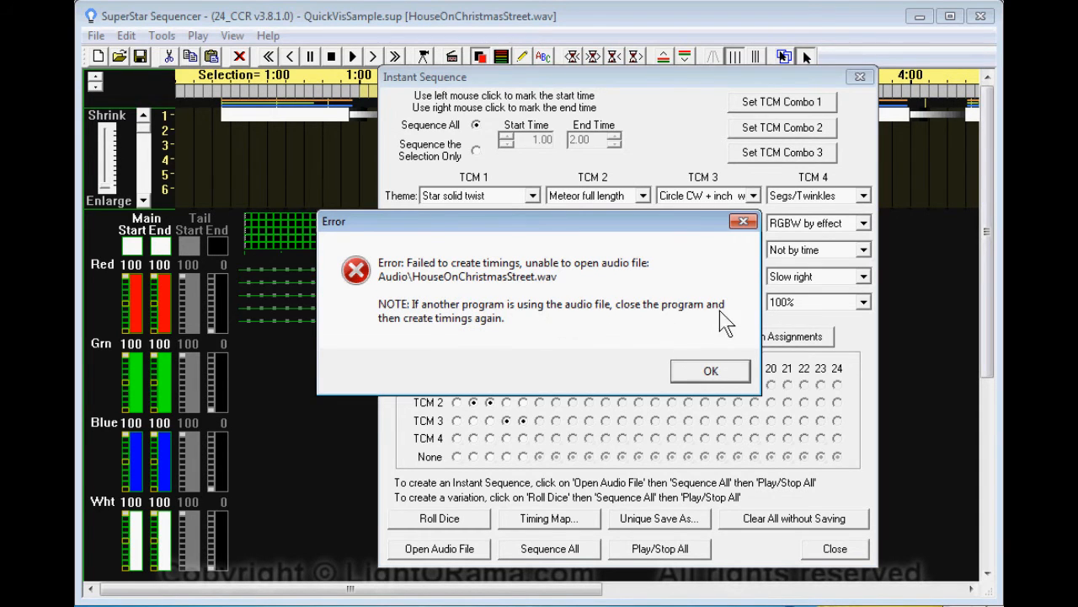
left_click(711, 371)
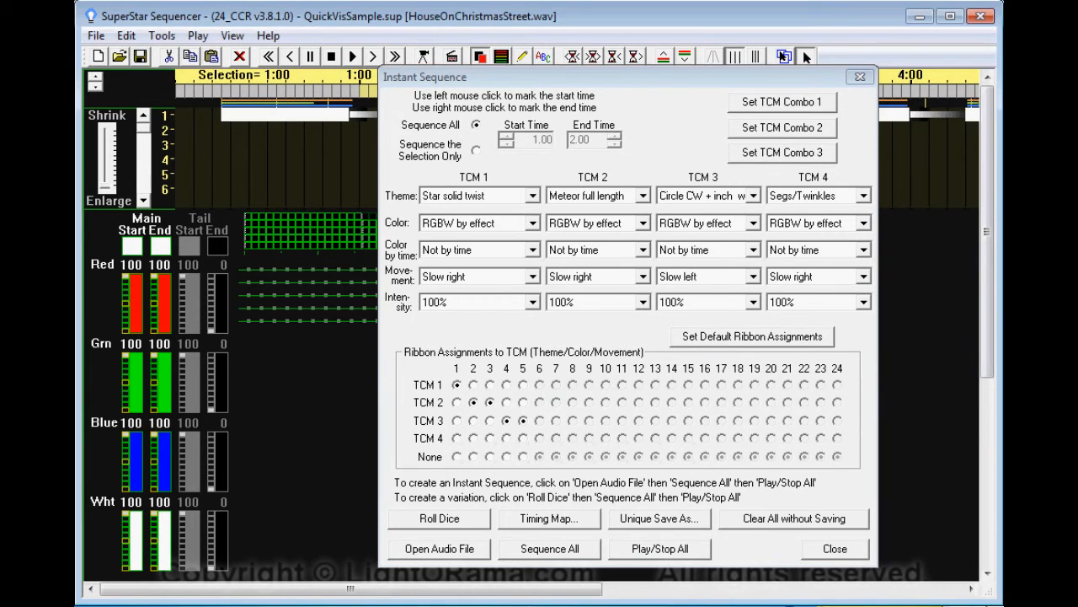
Close the Sequence Editor, generate the full instant sequence with new timings, erasing the current one, and uncover the resulting grid.
left_click_drag(1077, 66, 315, 17)
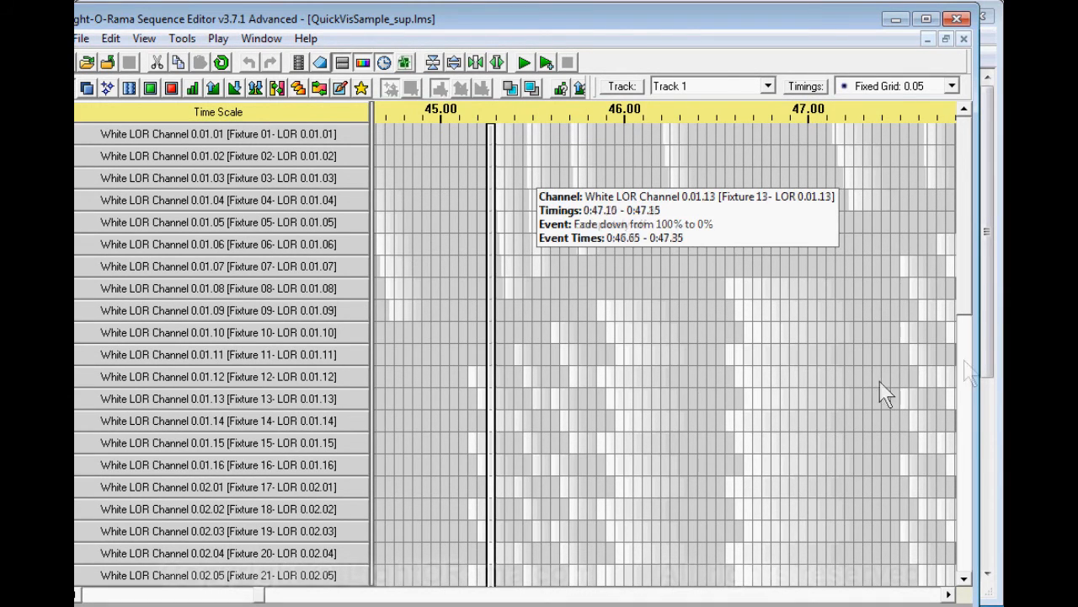
left_click(957, 18)
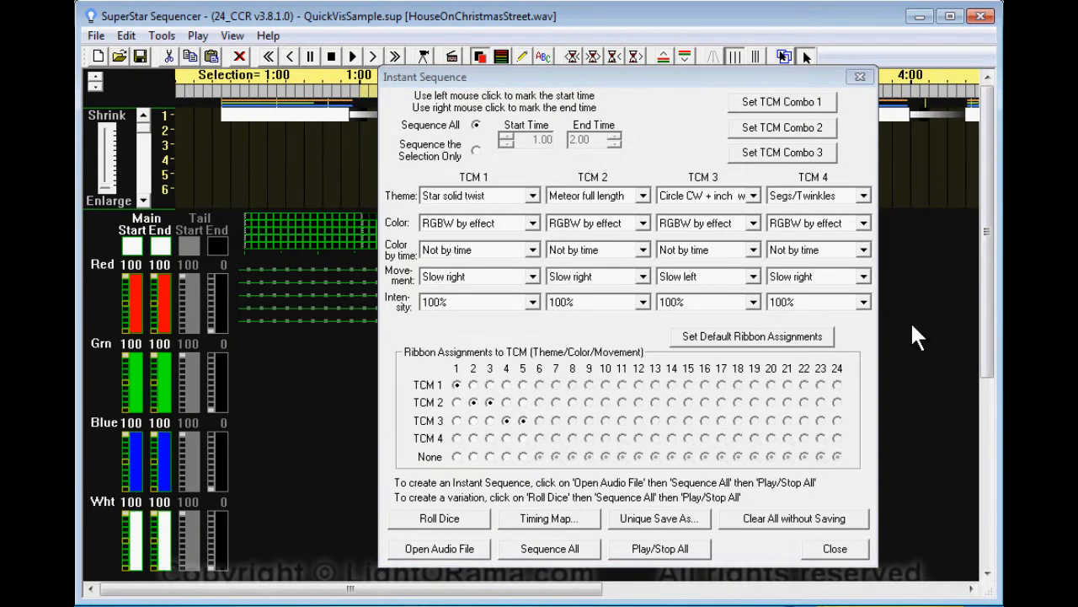
left_click(551, 548)
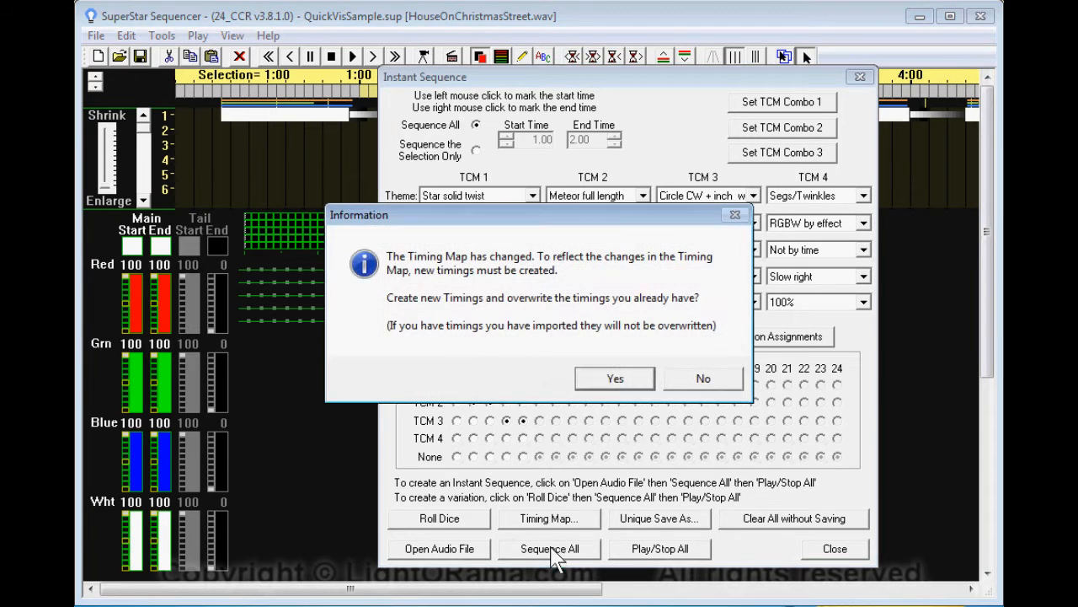
left_click(594, 378)
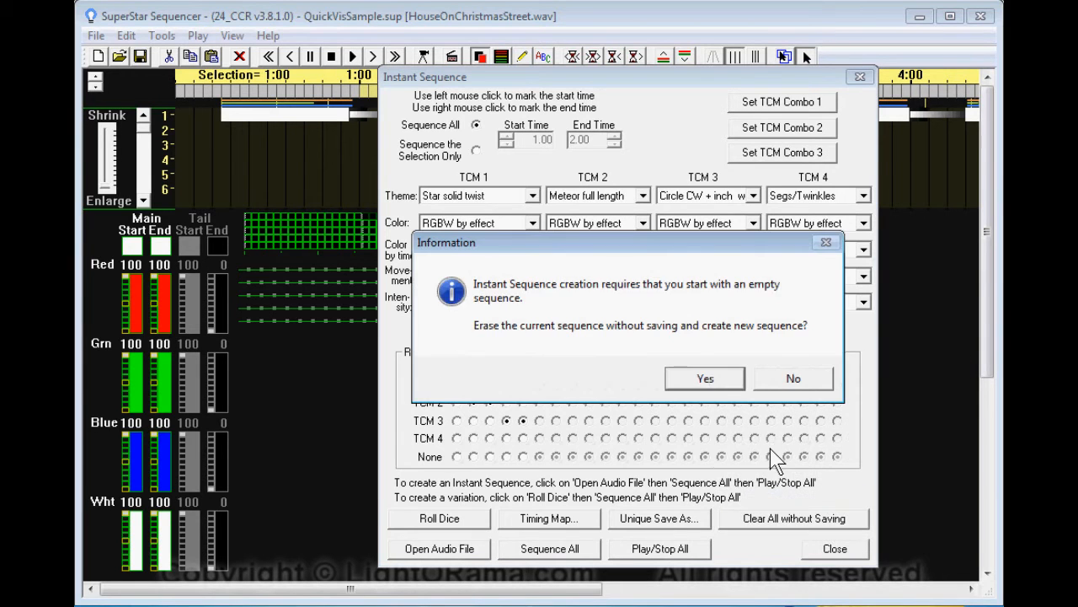
left_click(706, 378)
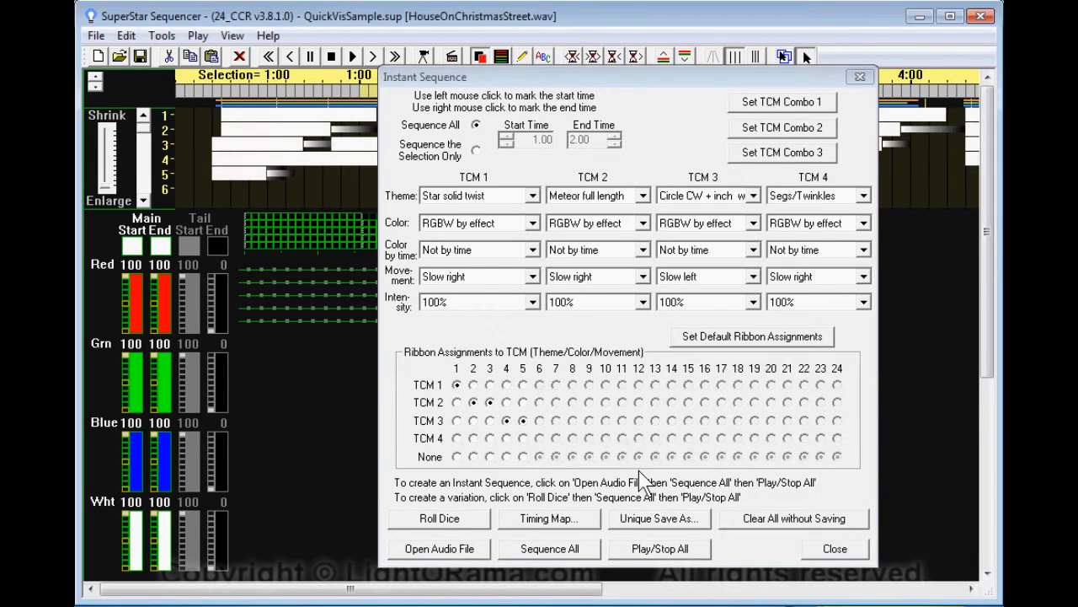
left_click_drag(668, 79, 642, 481)
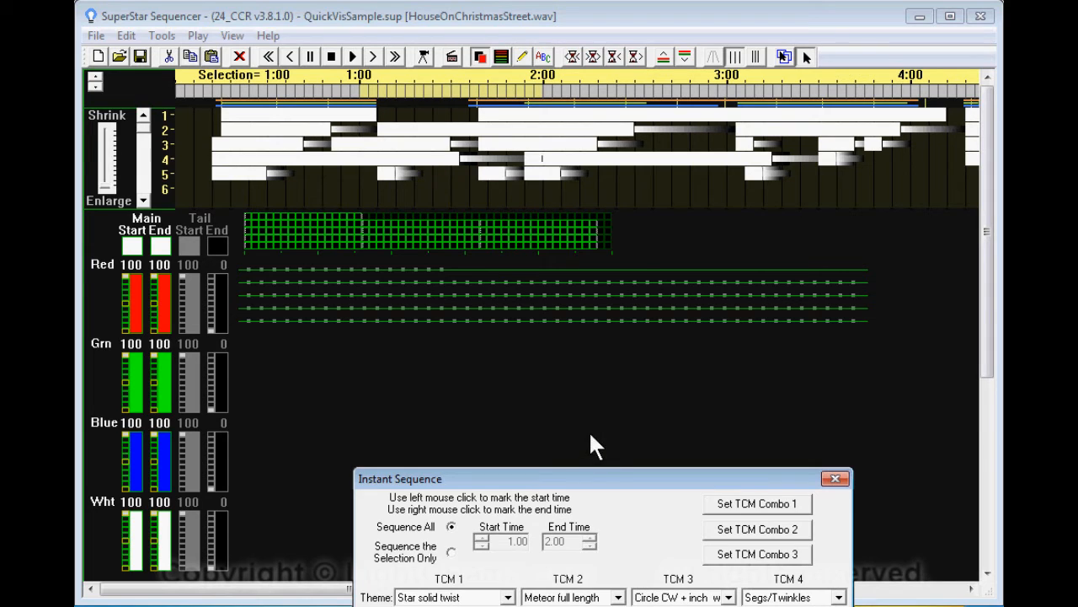
left_click_drag(606, 478, 576, 595)
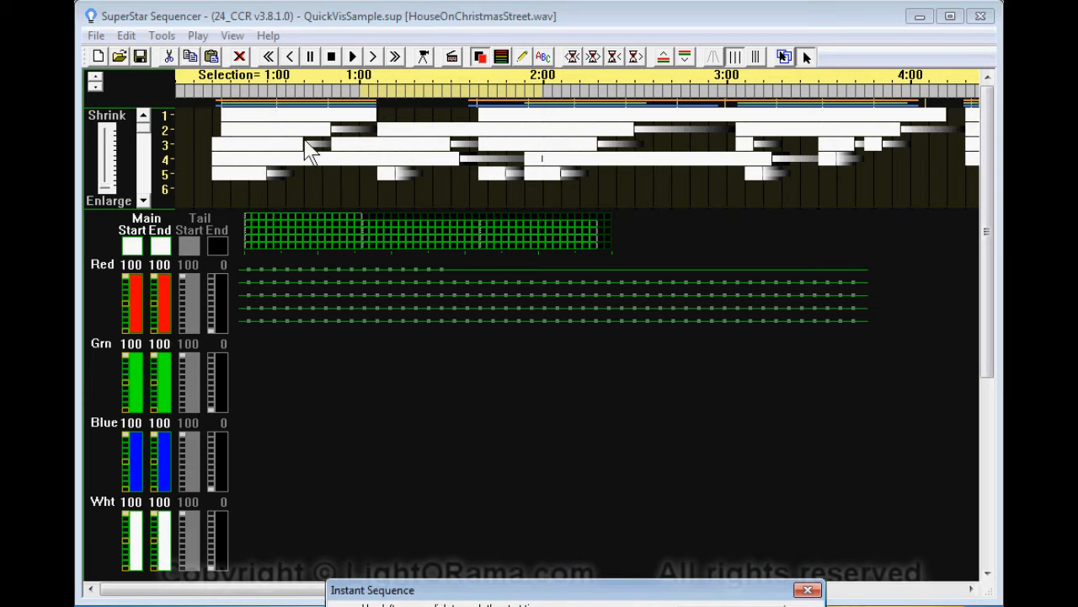
Export the instant sequence as the Light-O-Rama musical sequence QuickVisSample_sup.lms, replacing the existing file.
left_click(96, 36)
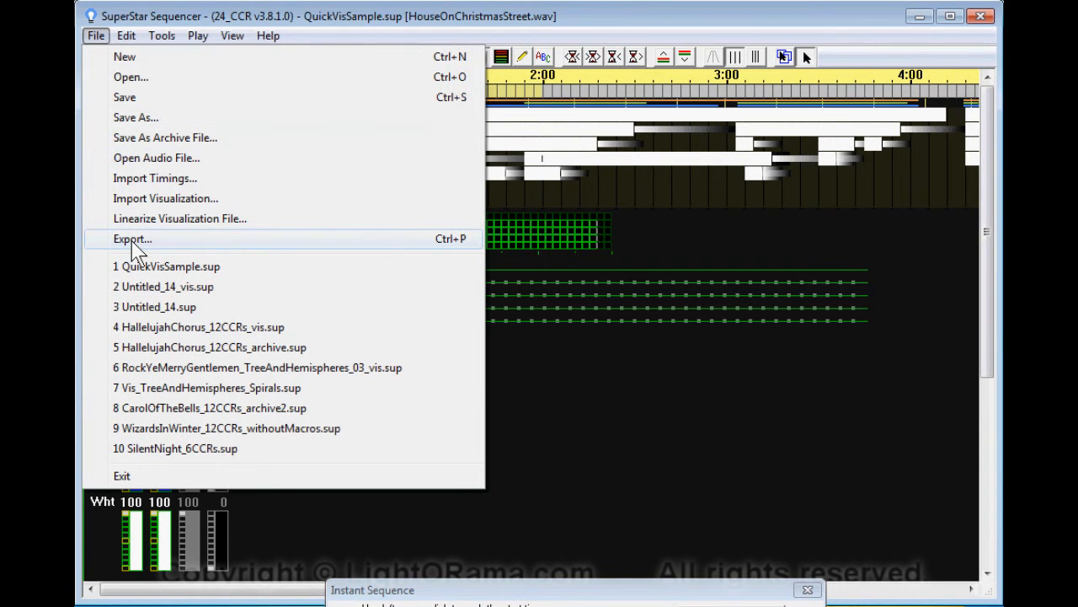
left_click(133, 244)
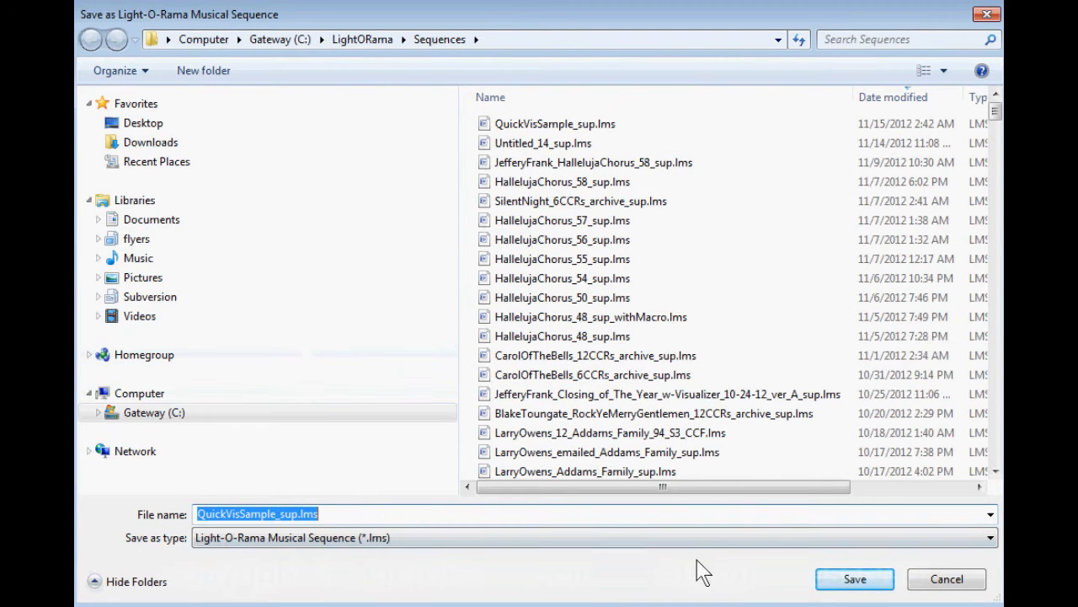
left_click(855, 580)
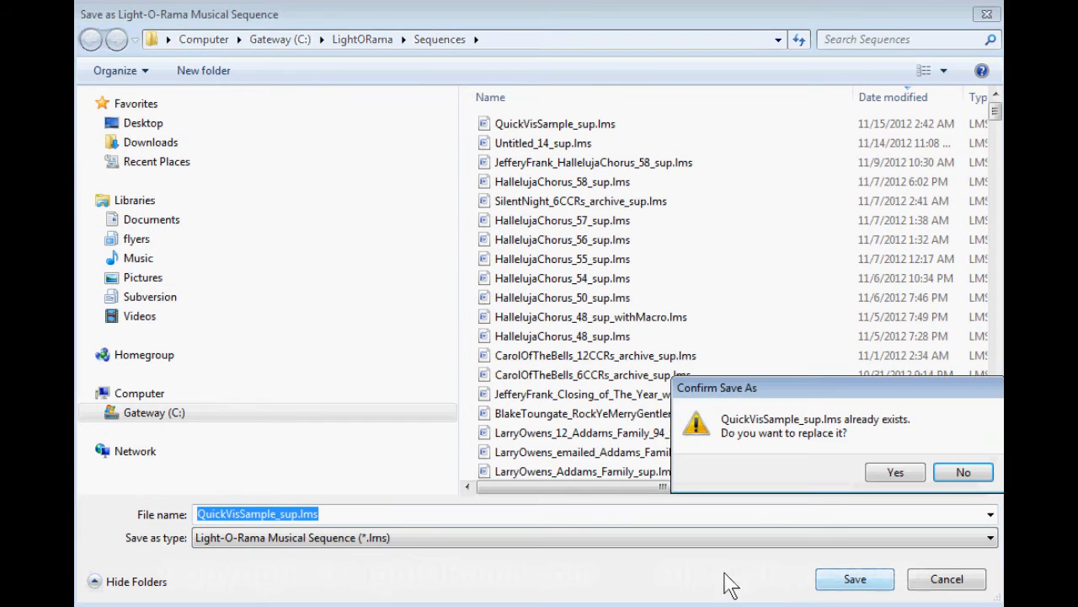
left_click(883, 472)
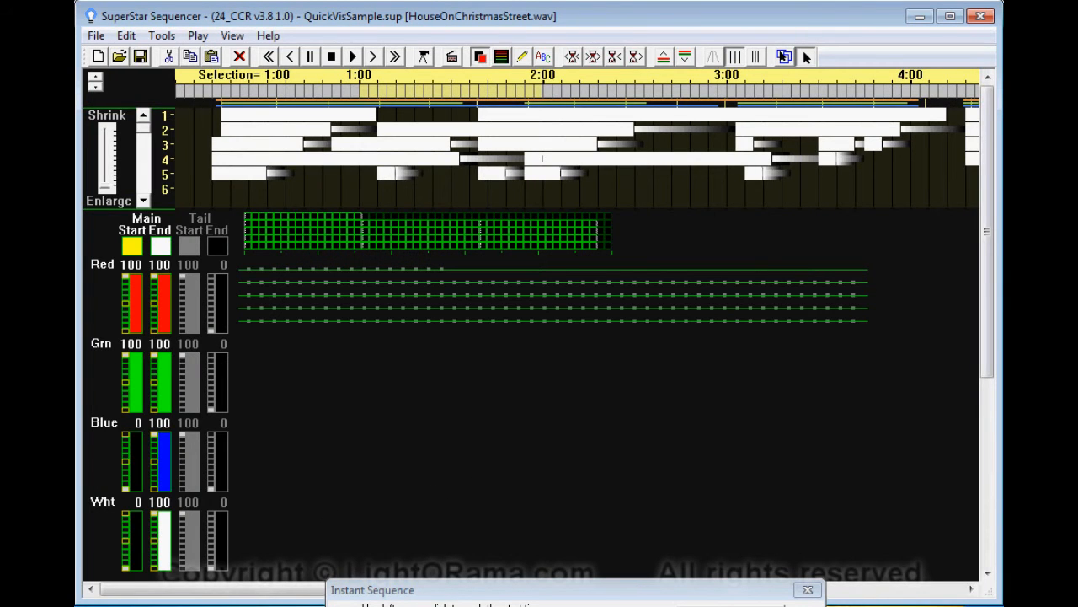
Open QuickVisSample_sup.lms in the Light-O-Rama Sequence Editor, widen its window and look through the channel rows of units 01 to 0D.
key("super")
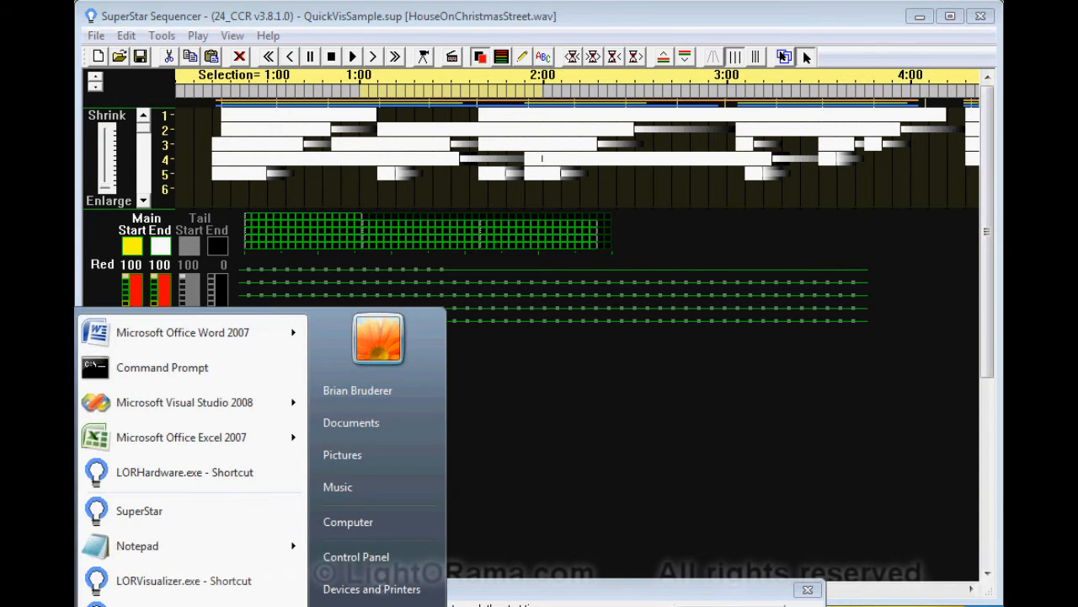
left_click(185, 604)
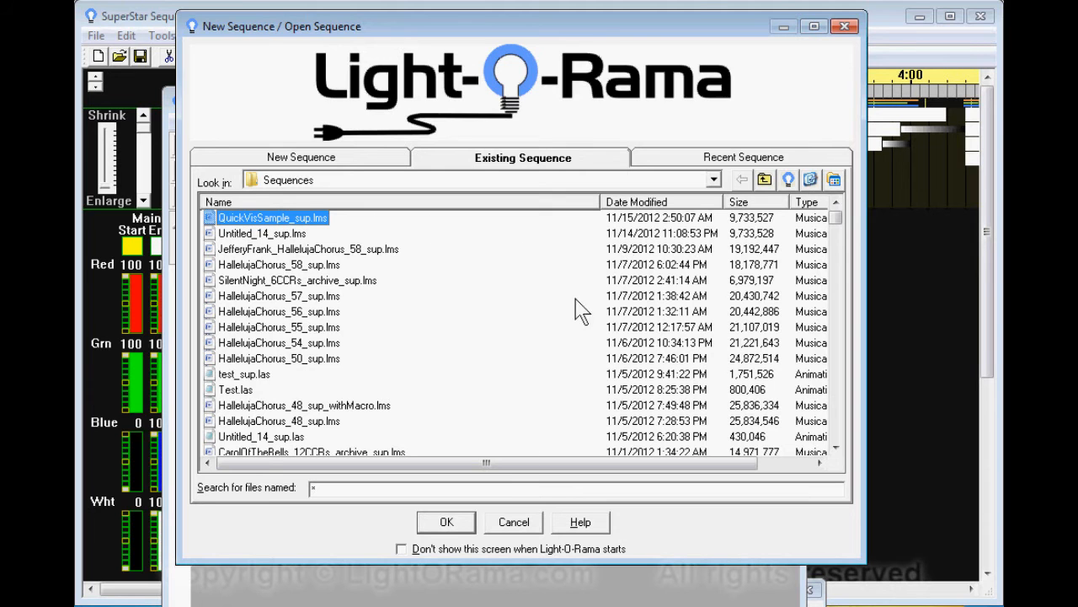
left_click(440, 523)
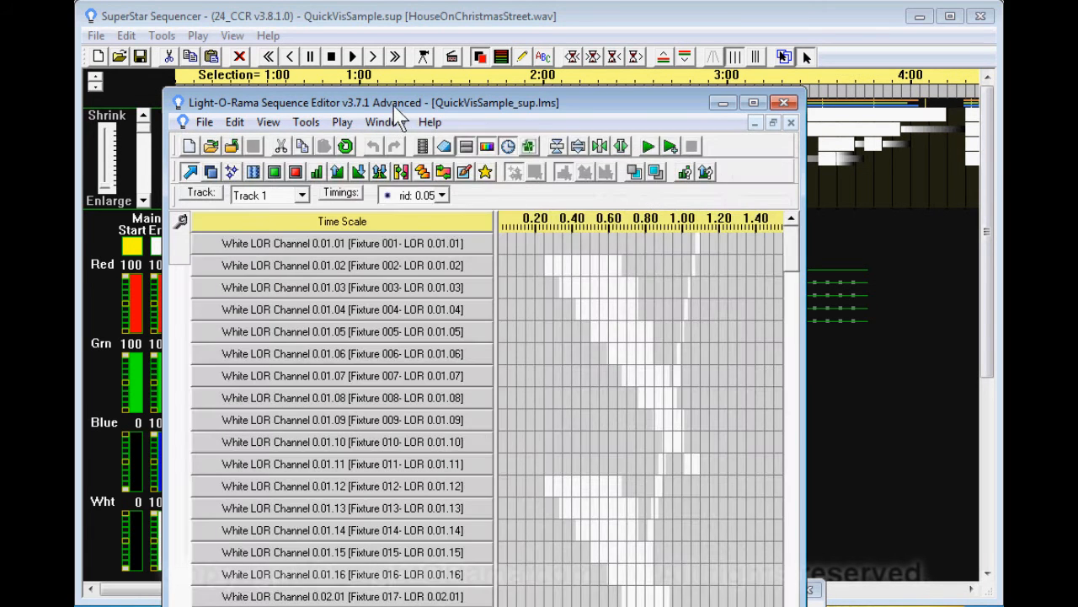
left_click_drag(391, 104, 326, 21)
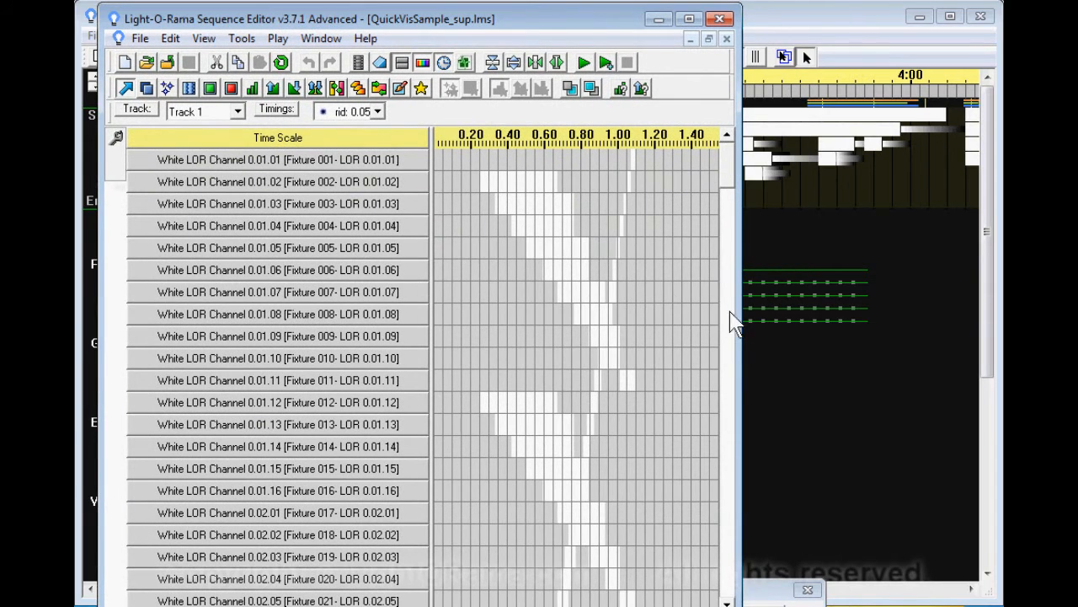
left_click_drag(741, 328, 1004, 332)
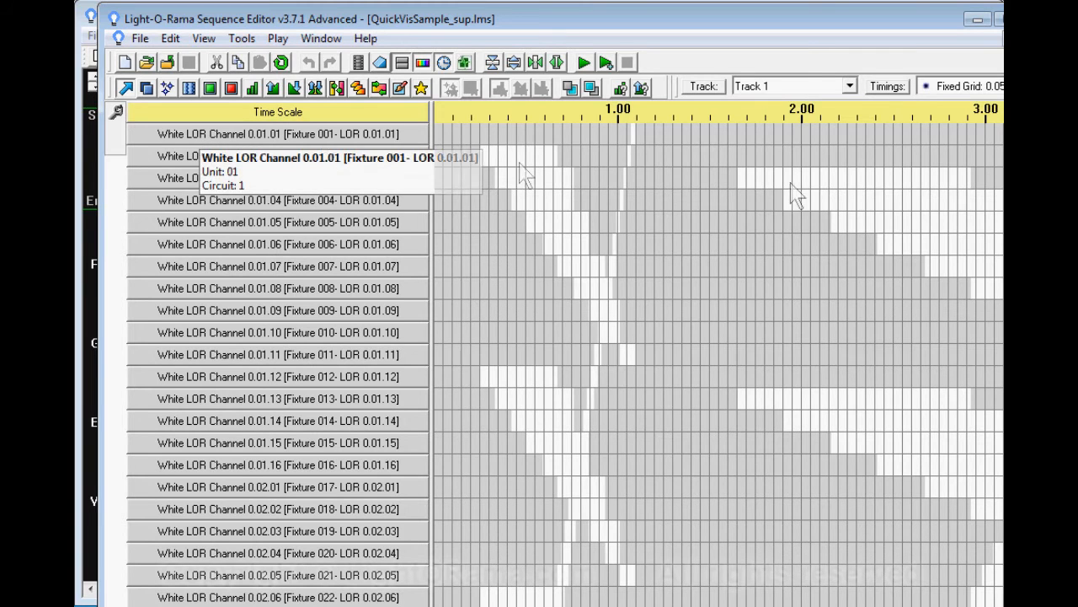
scroll(556, 363, "down", 20)
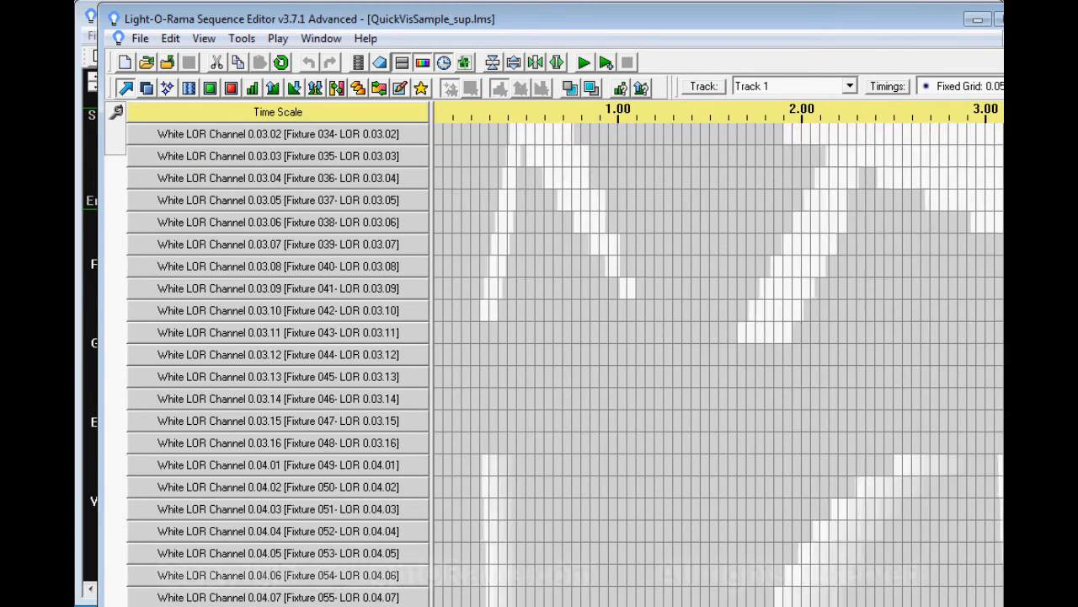
scroll(556, 362, "down", 20)
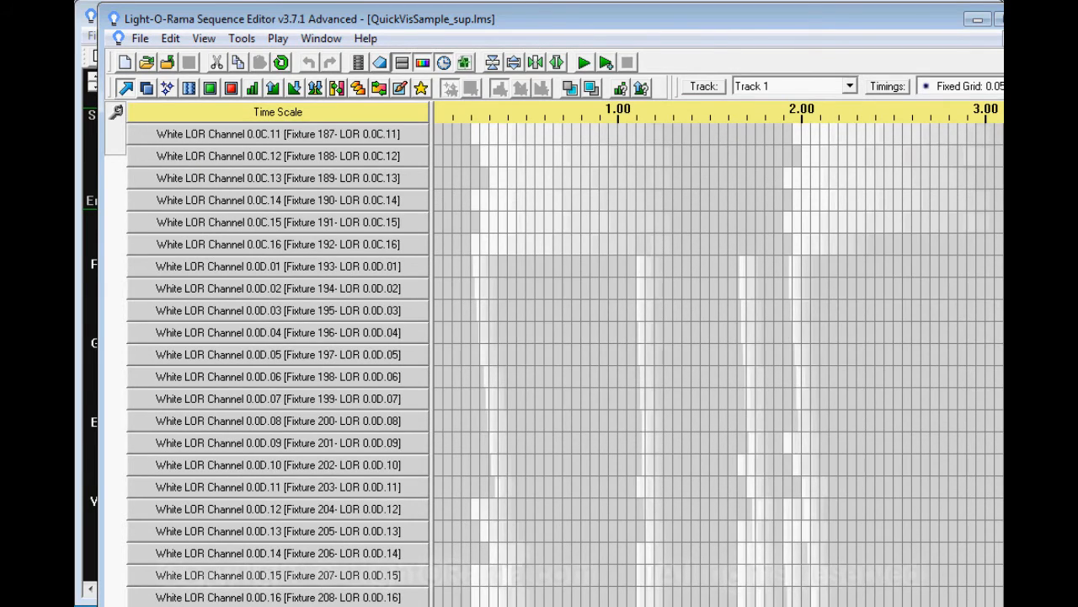
scroll(556, 362, "up", 20)
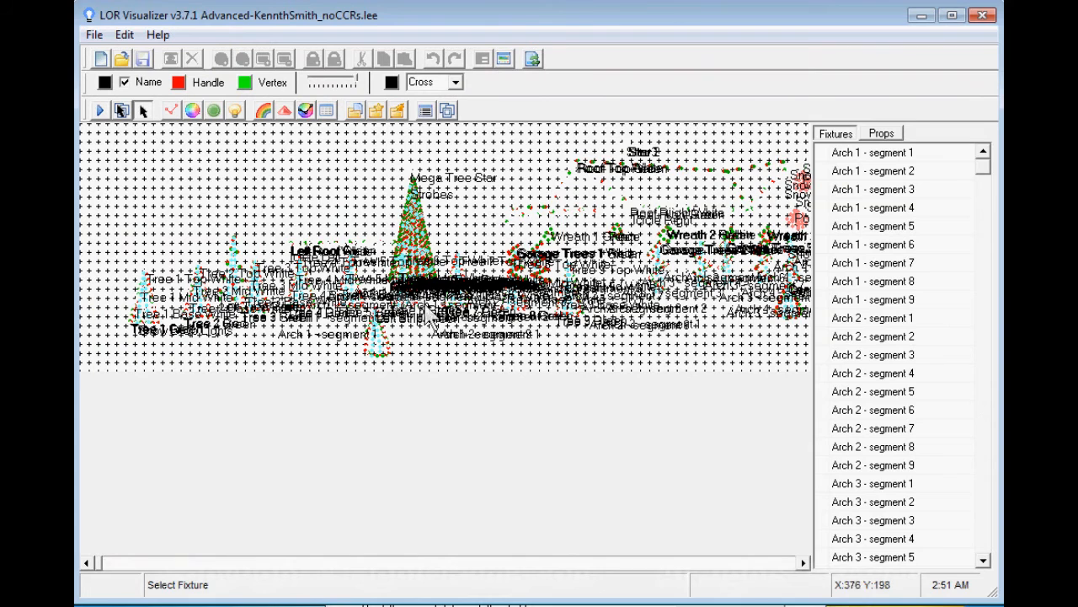
Run the noCCRs.lee simulation in LOR Visualizer with the SuperStar window minimized, watch the sequence against the desktop and stop it.
left_click(98, 112)
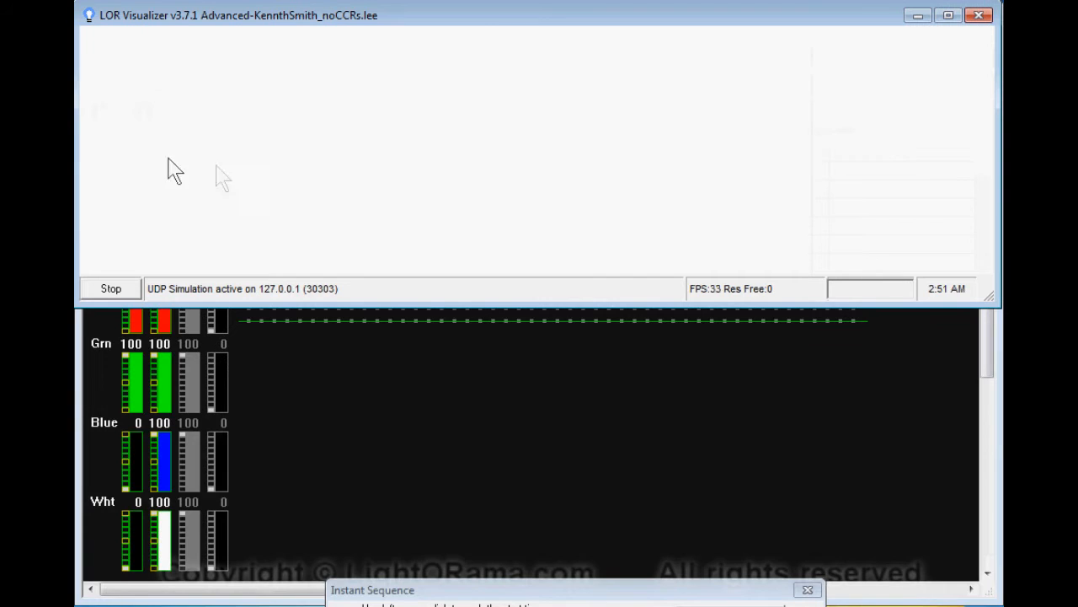
left_click_drag(432, 17, 438, 140)
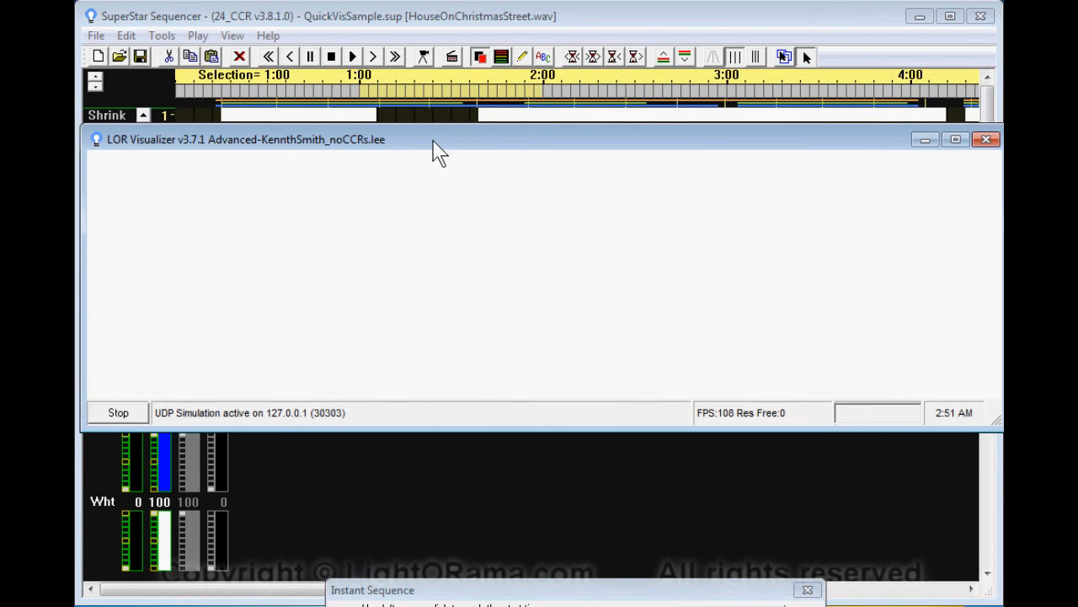
mouse_move(437, 139)
left_mouse_down()
mouse_move(433, 173)
mouse_move(441, 125)
mouse_move(433, 139)
left_mouse_up()
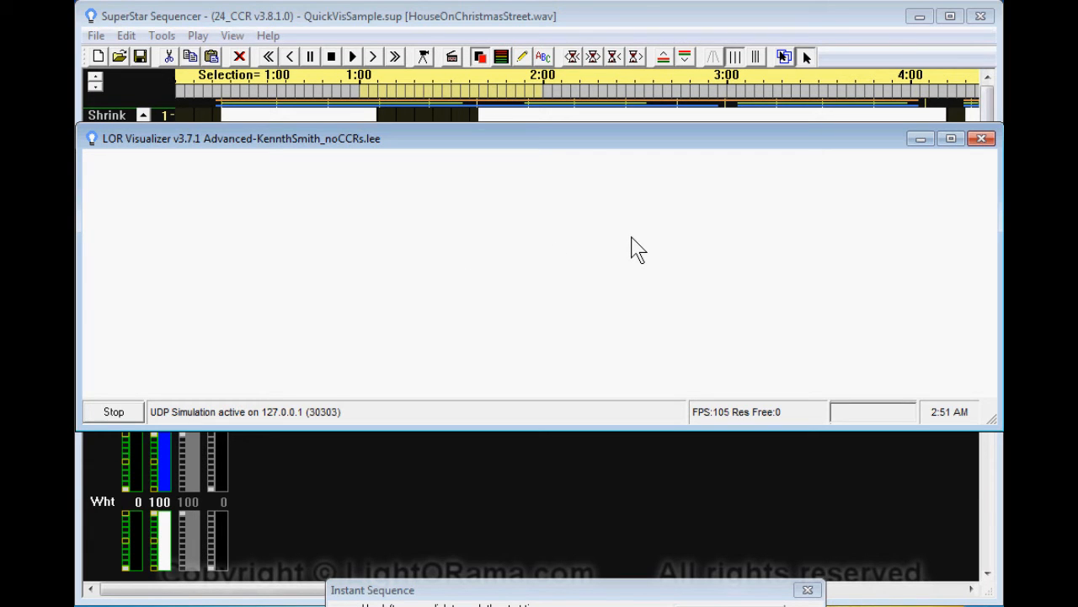
left_click(919, 17)
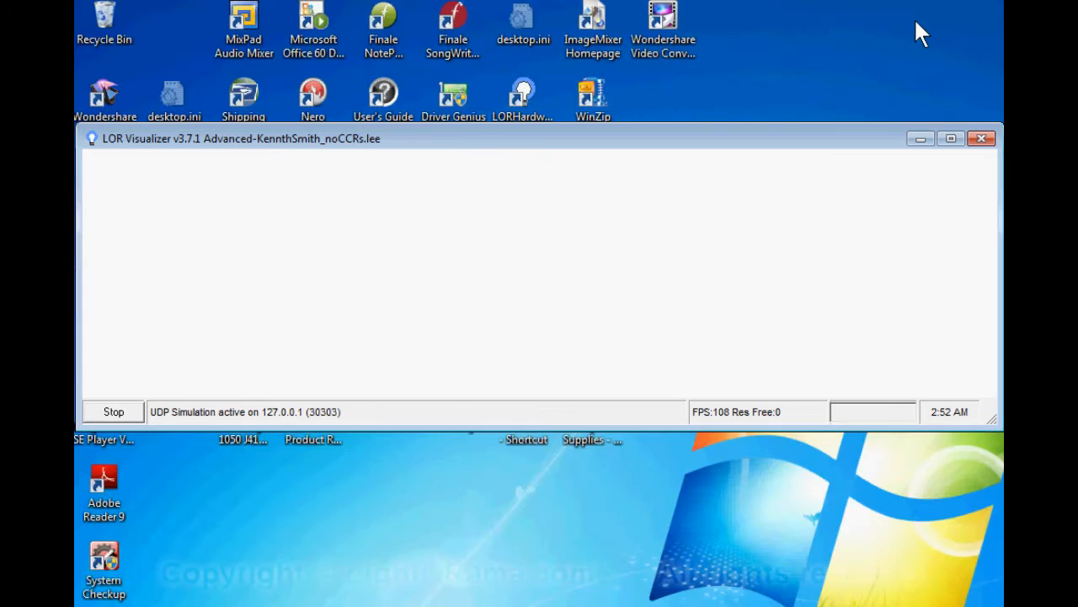
left_click_drag(549, 143, 544, 121)
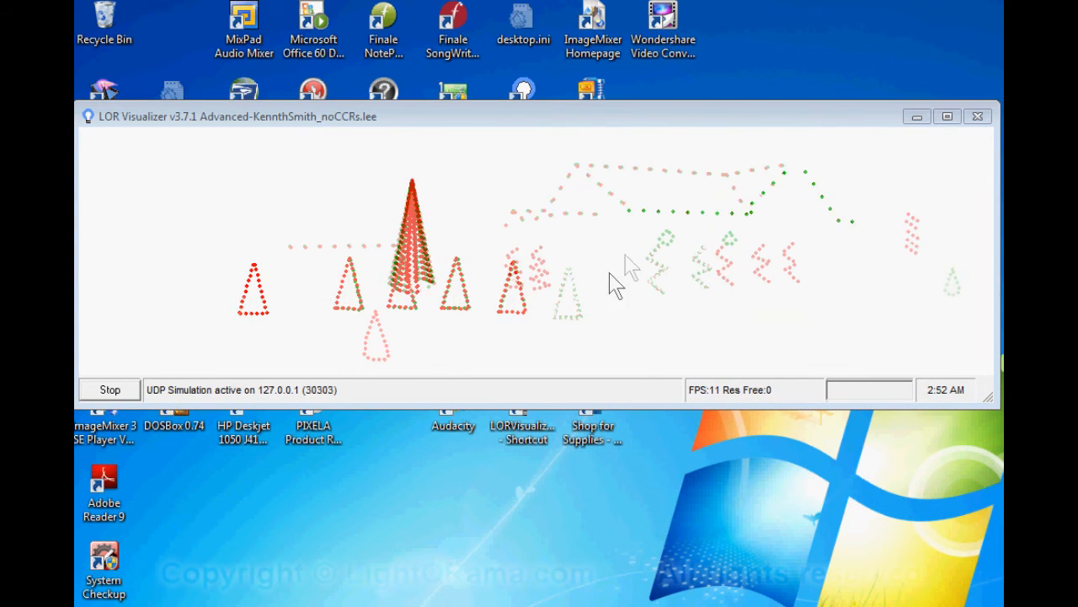
left_click(111, 392)
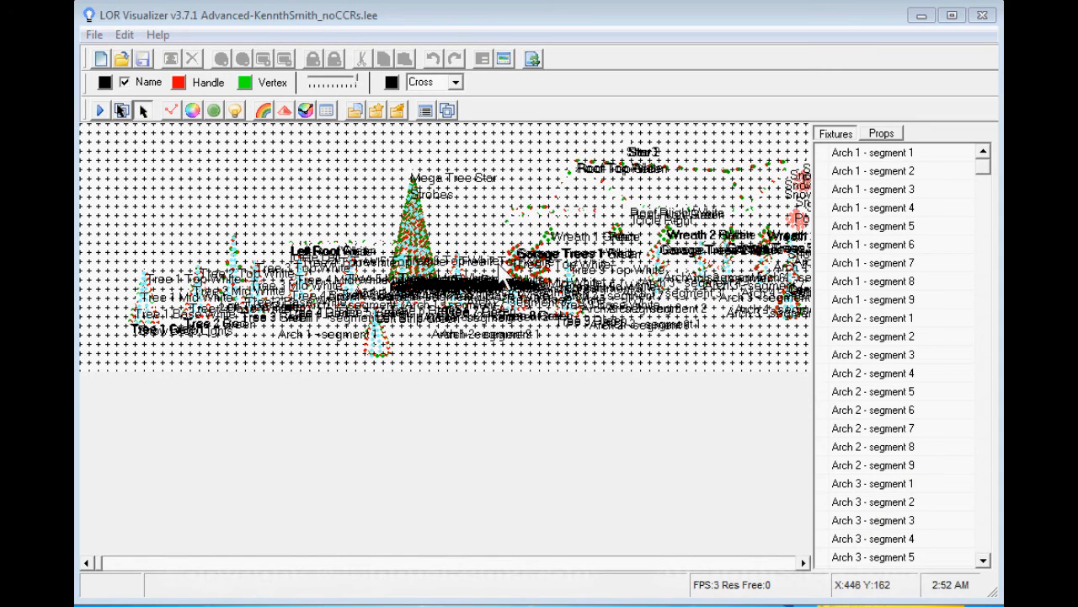
Lower the simulation's background intensity to about the middle of its range, giving a gray background.
mouse_move(498, 281)
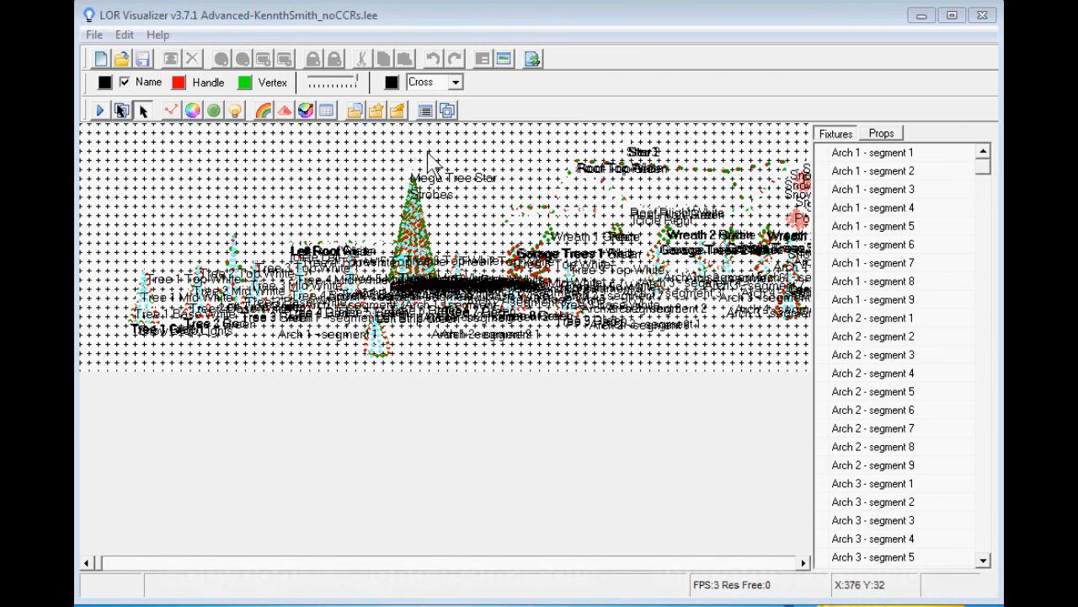
left_click(125, 36)
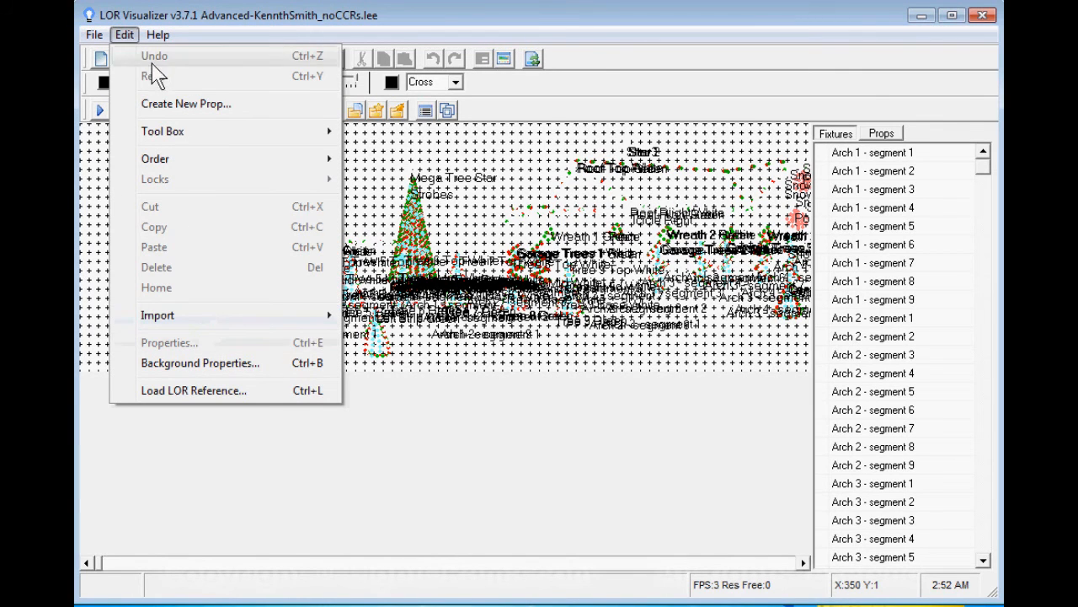
left_click(212, 363)
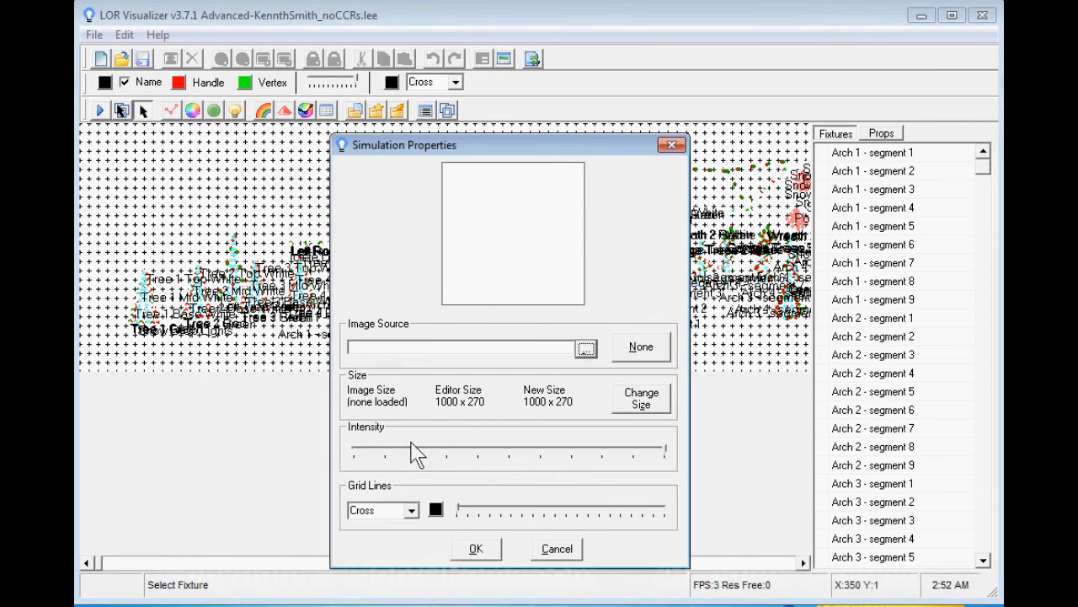
left_click(525, 459)
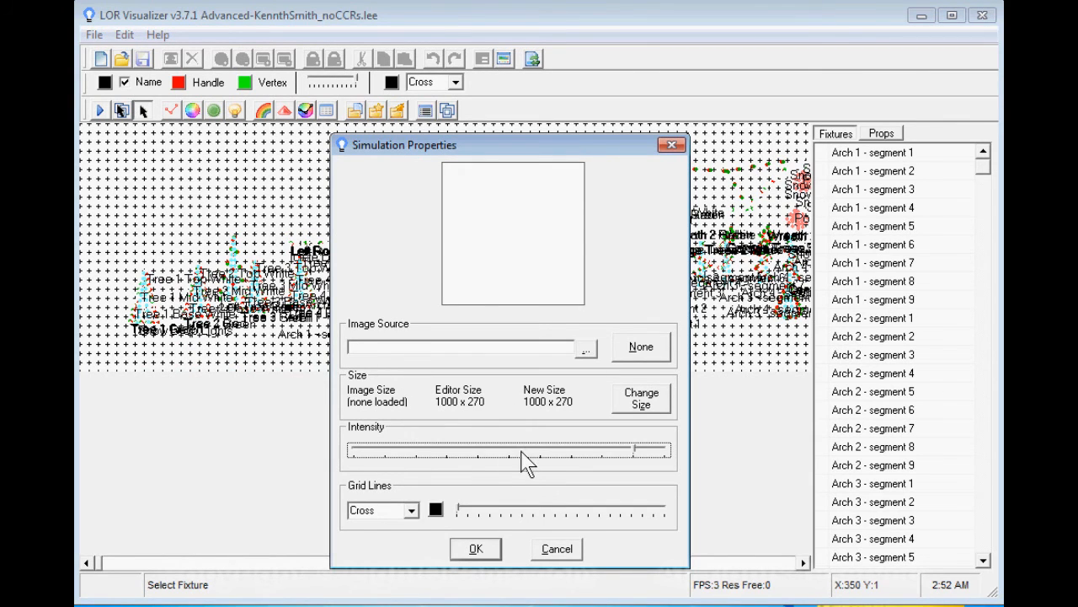
left_click(506, 459)
left_click(504, 459)
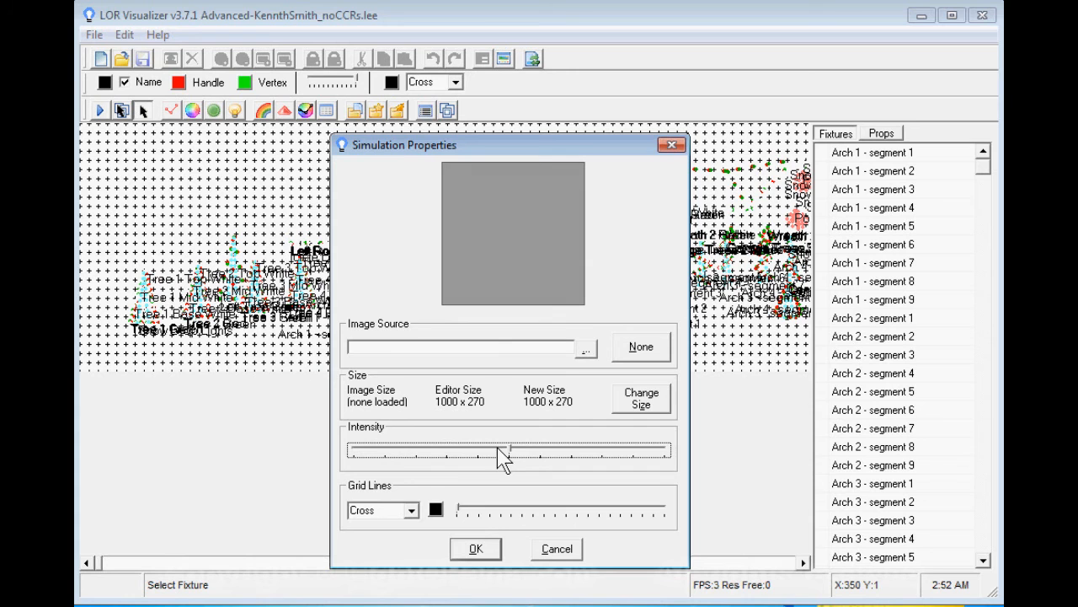
left_click(476, 549)
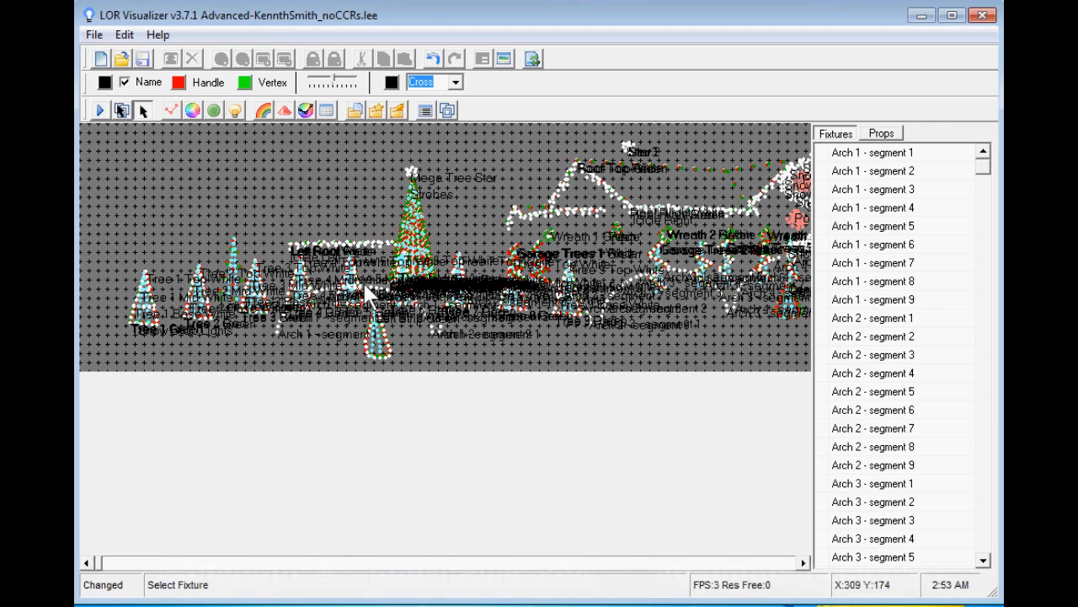
Run the simulation again on the gray background, move its window lower to watch the sequence, and stop it.
left_click(99, 110)
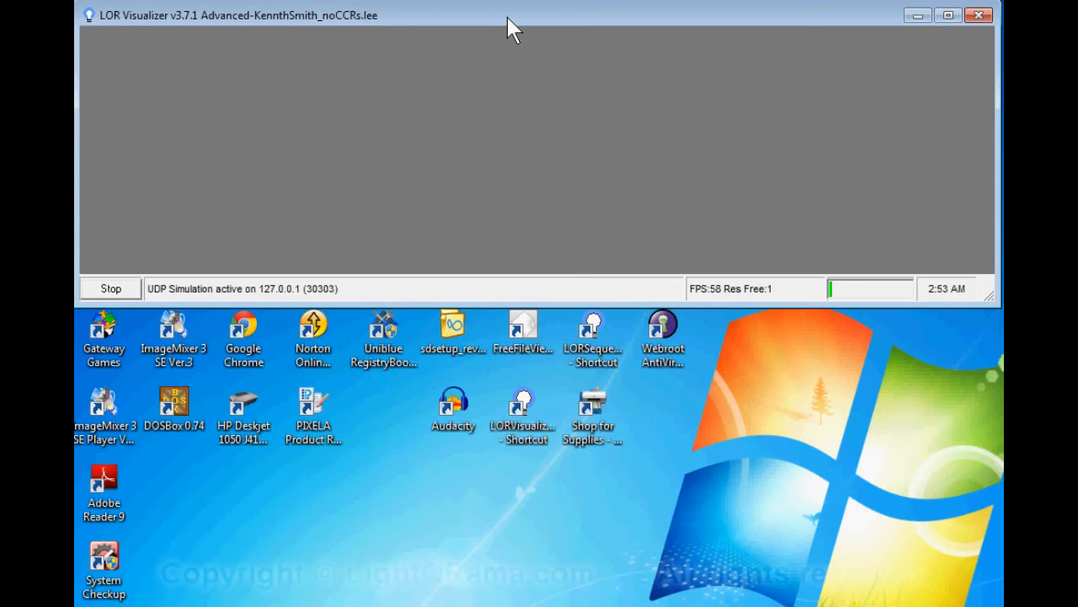
left_click_drag(508, 17, 511, 117)
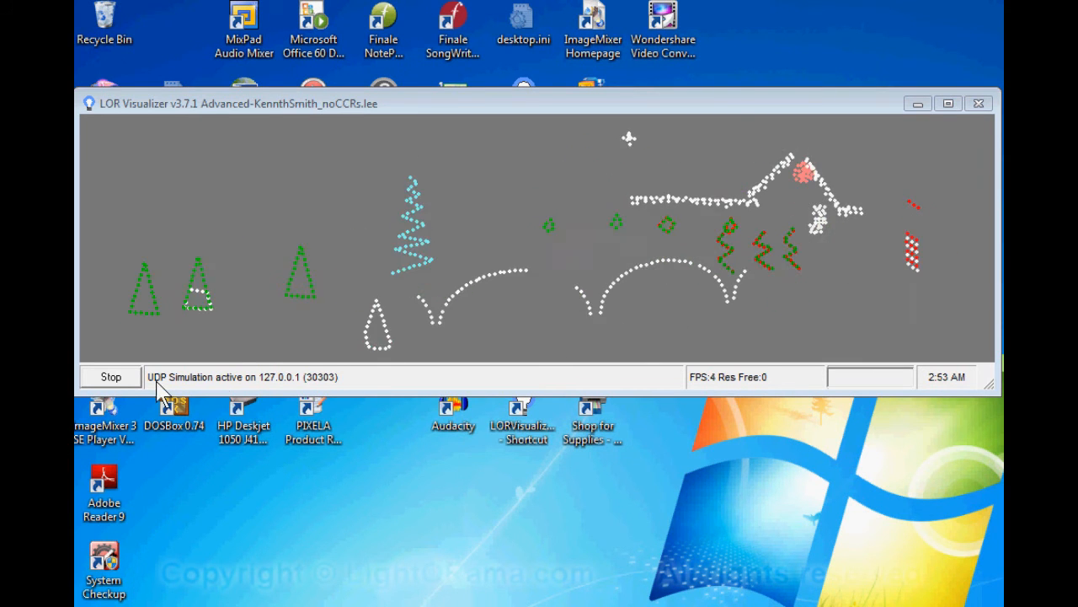
left_click(111, 377)
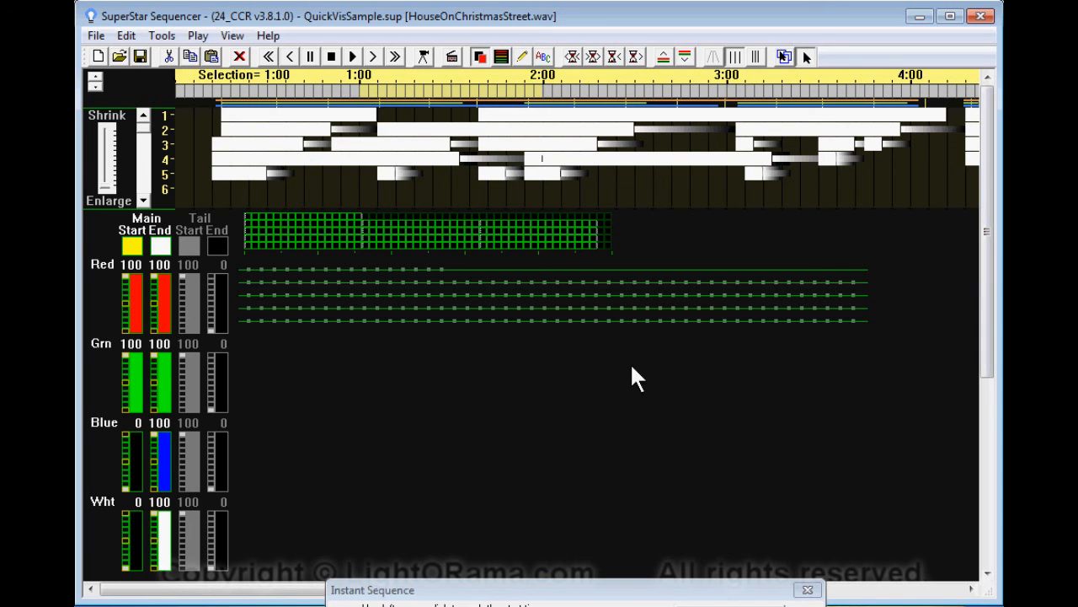
Create a quick visualization in SuperStar Sequencer that adds 150-channel Cosmic Color Ribbons as units 0E and 0F on the Regular network.
left_click(162, 35)
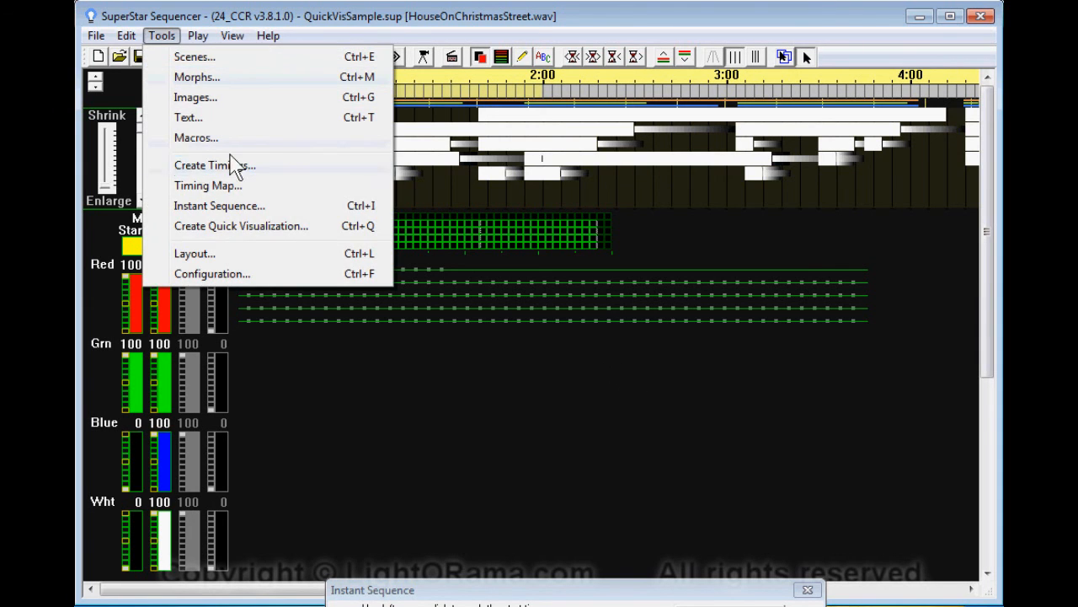
left_click(218, 226)
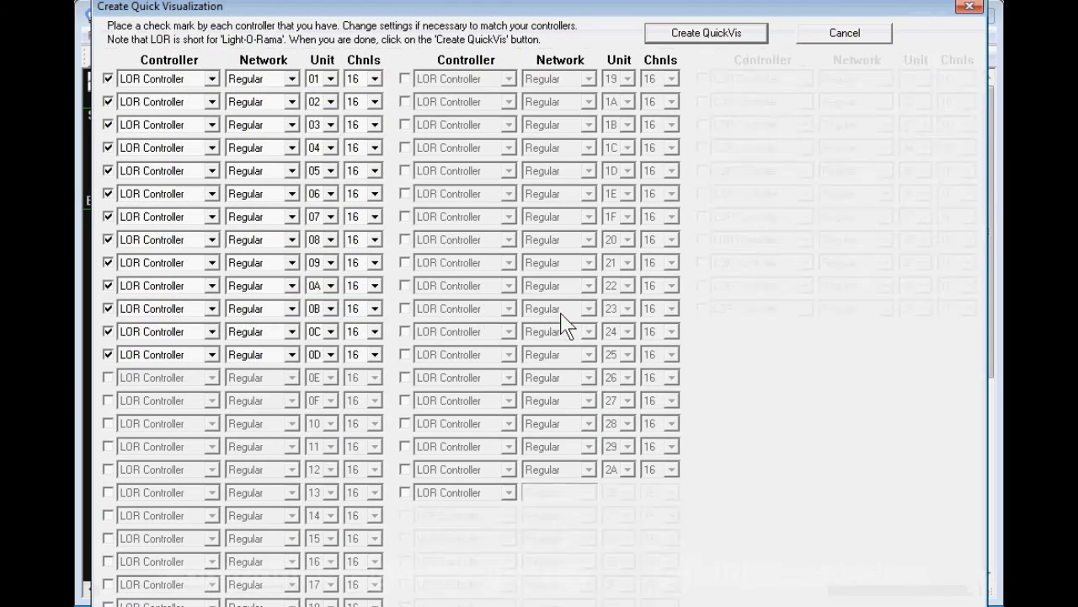
left_click(108, 378)
left_click(107, 401)
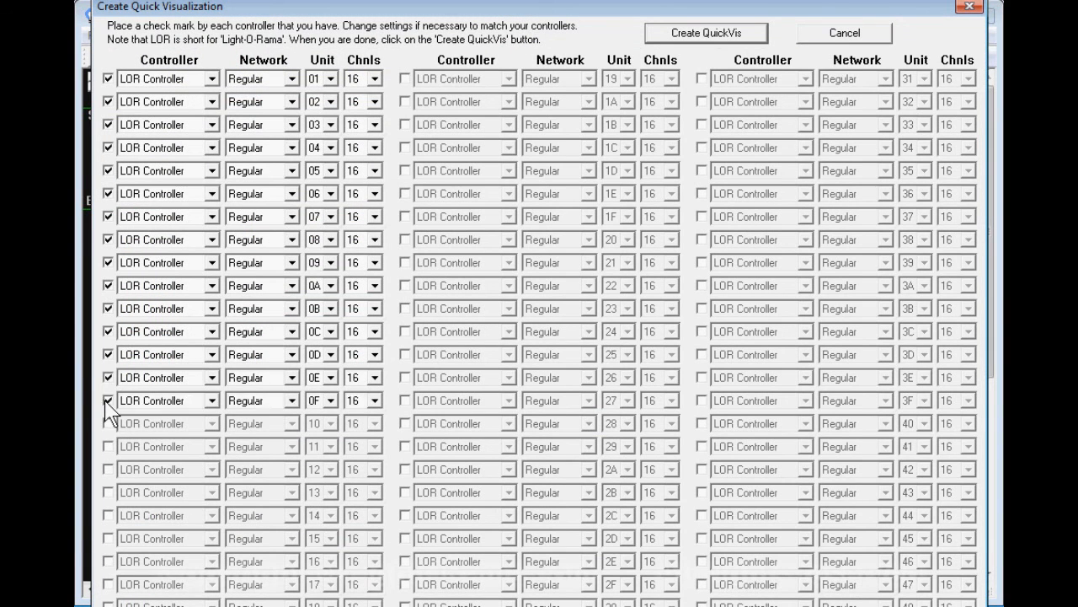
left_click(212, 377)
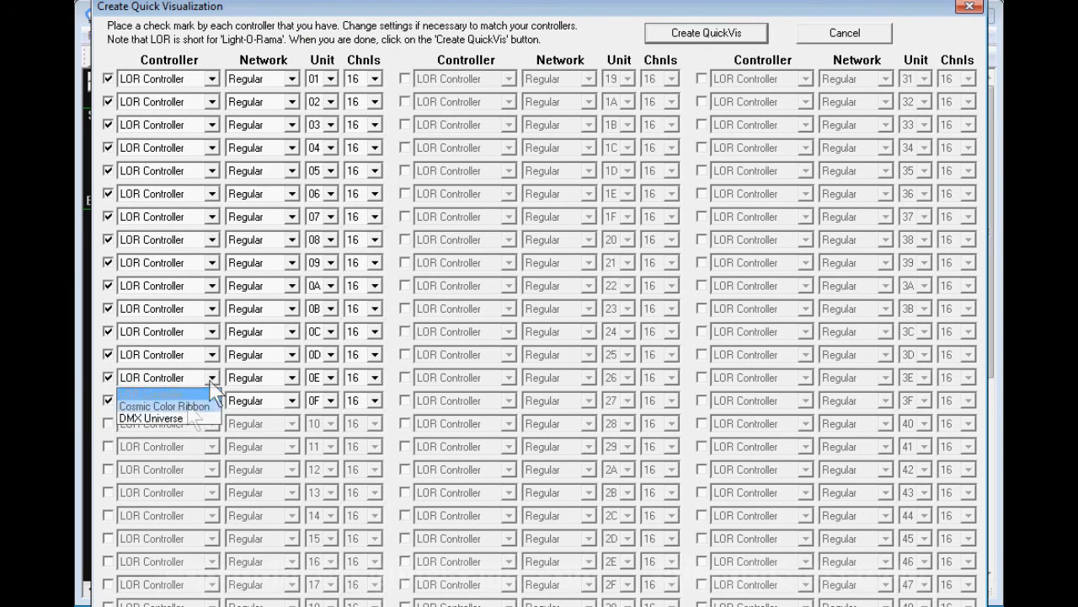
left_click(219, 405)
left_click(211, 401)
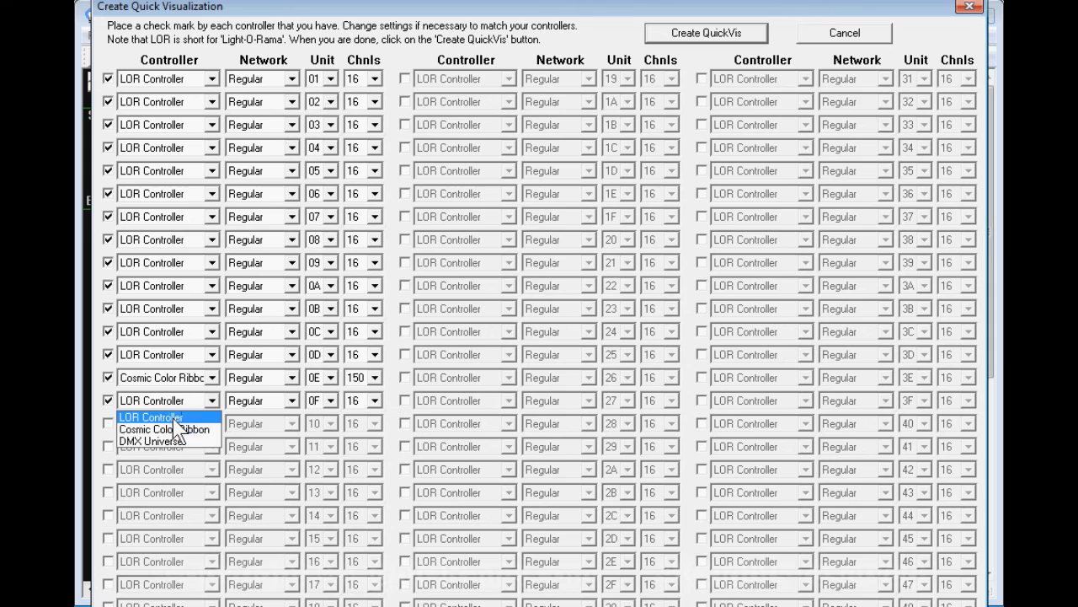
left_click(177, 429)
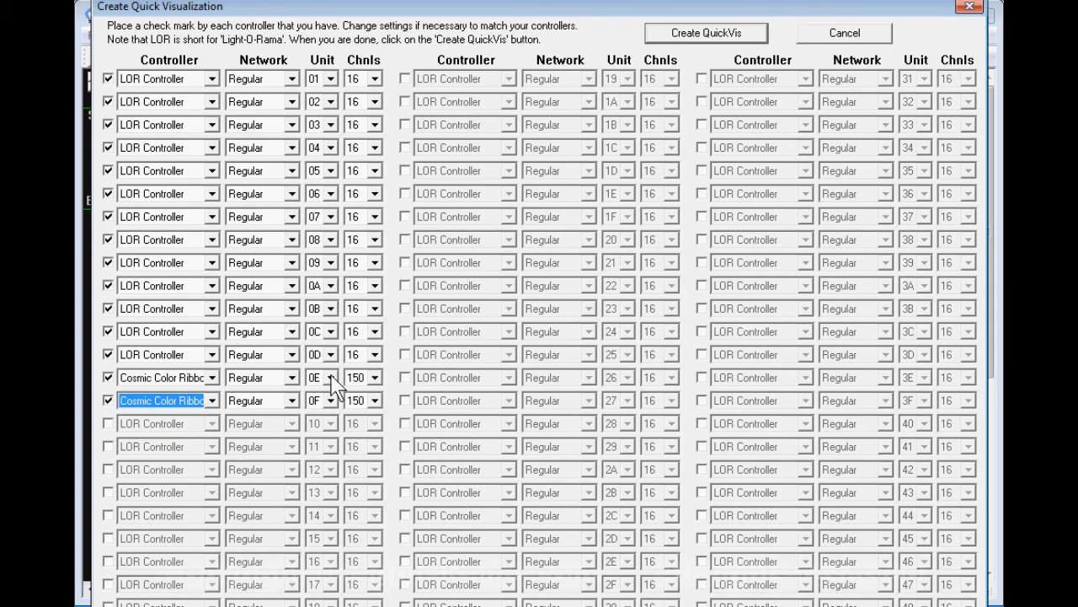
left_click(709, 35)
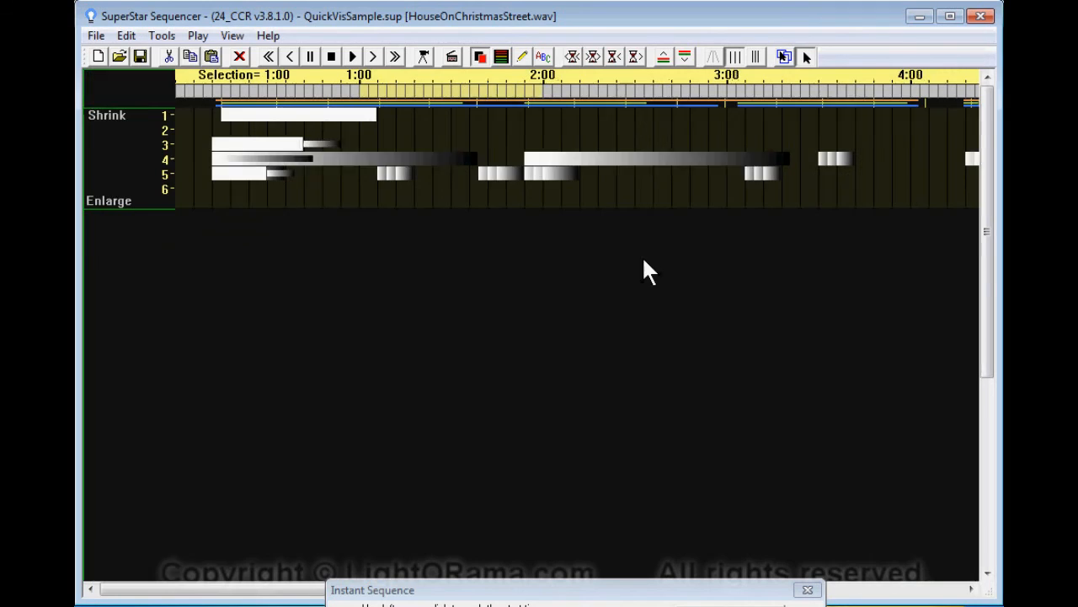